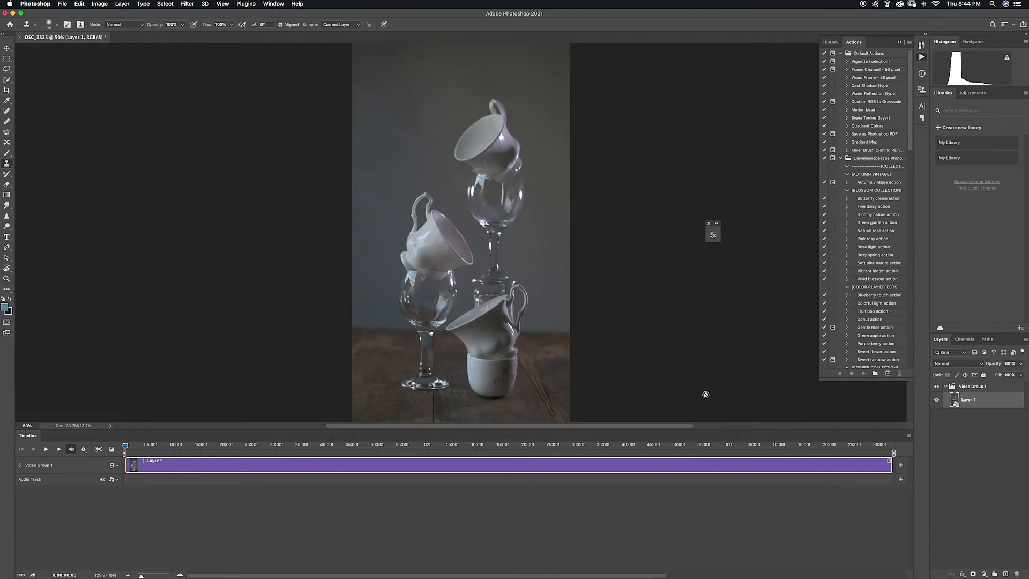
Stamp the visible frame onto a new layer above Video Group 1 and extend its clip across the whole video.
{"action": "key", "text": "super+alt+shift+n"}
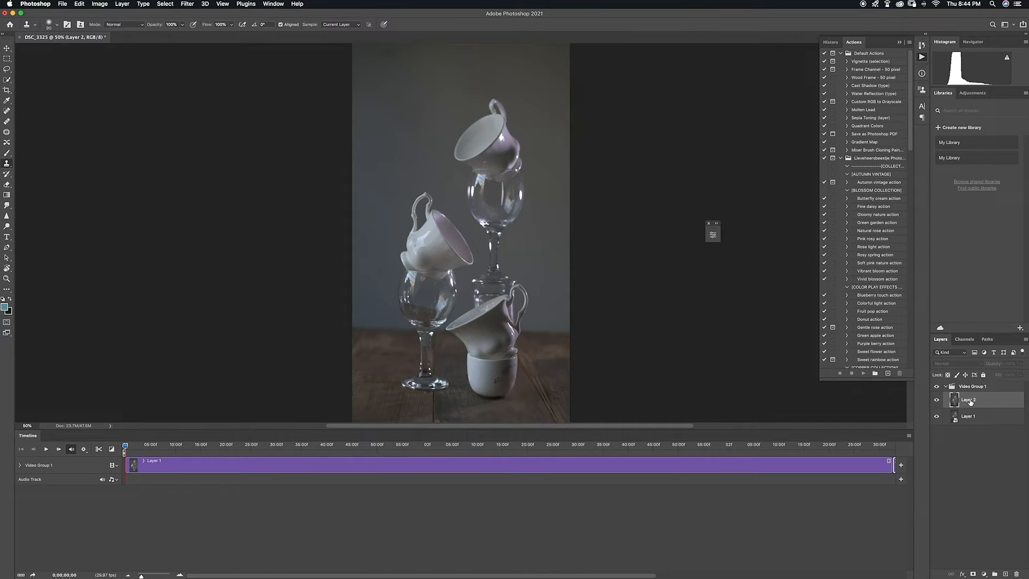
{"action": "left_click_drag", "start_coordinate": [970, 402], "coordinate": [965, 385]}
{"action": "left_click_drag", "start_coordinate": [142, 576], "coordinate": [140, 576]}
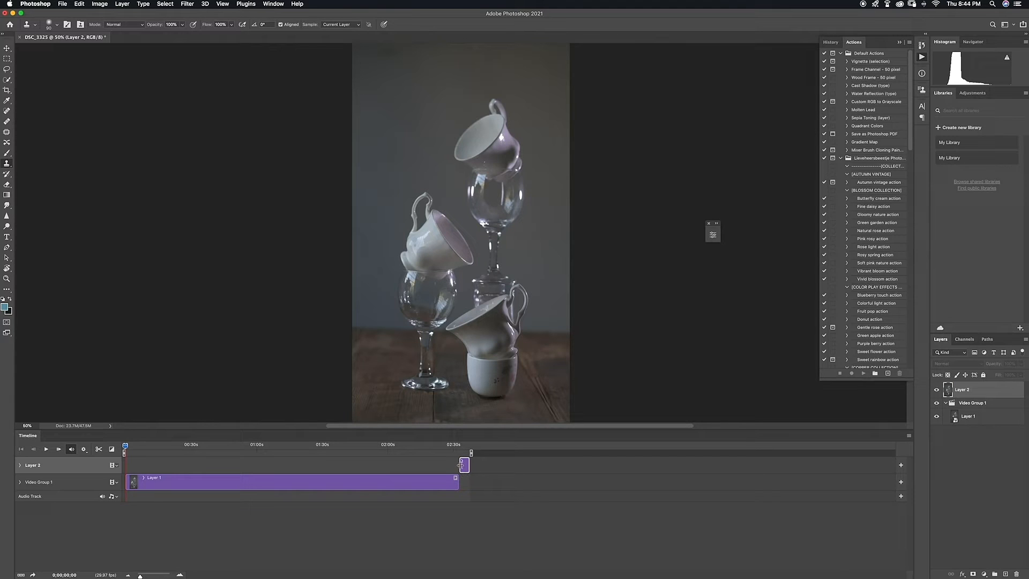
{"action": "left_click_drag", "start_coordinate": [461, 465], "coordinate": [186, 454]}
{"action": "left_click_drag", "start_coordinate": [468, 467], "coordinate": [494, 473]}
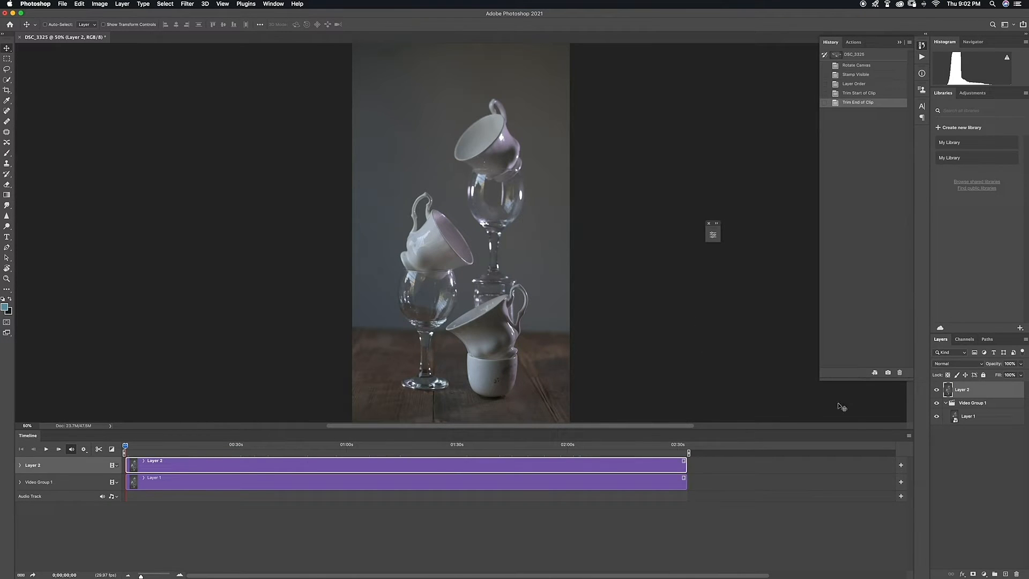
Hide Layer 2 and trim the start of the Layer 1 video clip to 0;01;29;11.
{"action": "left_click", "coordinate": [937, 390]}
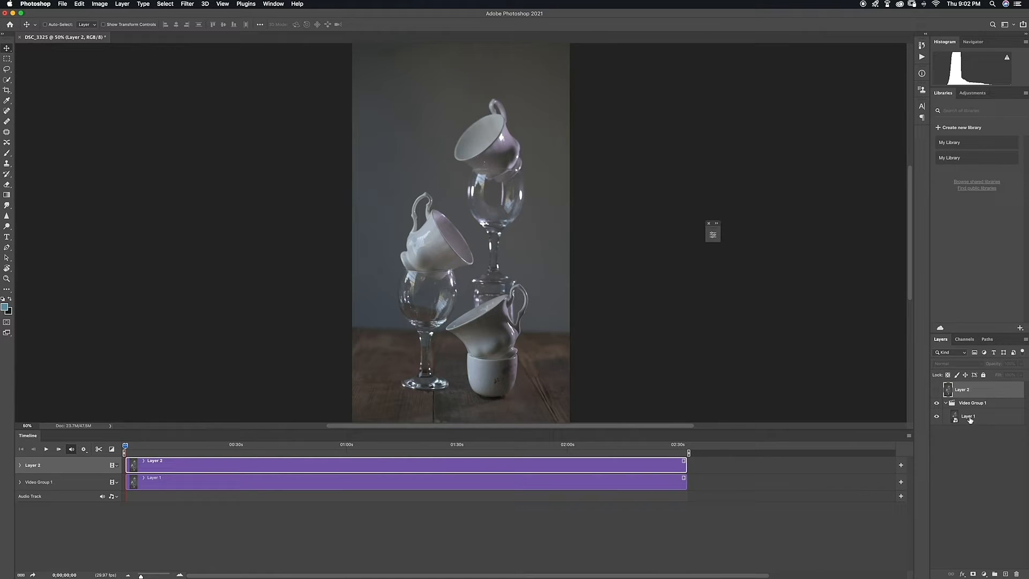
{"action": "left_click", "coordinate": [969, 417]}
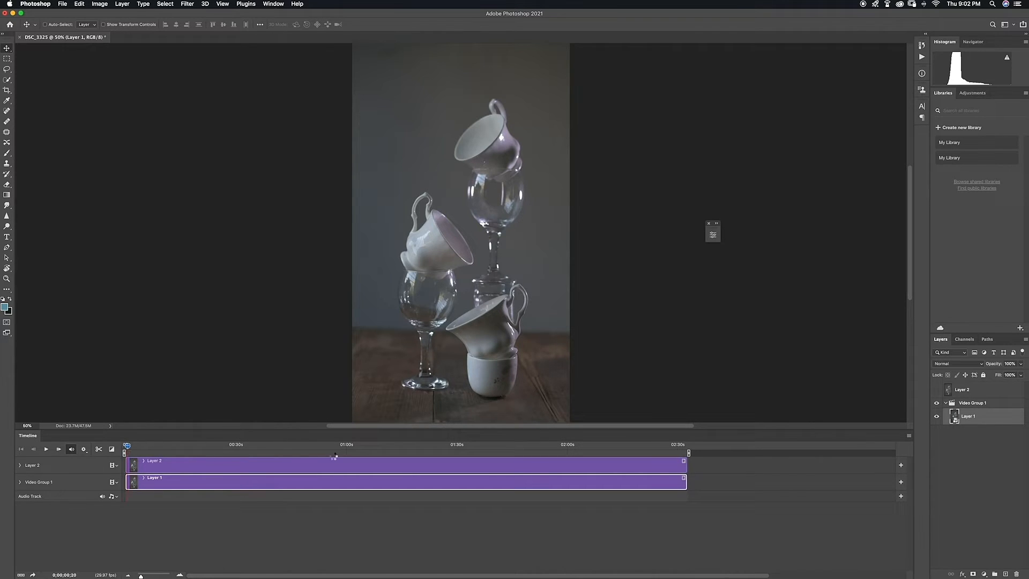
{"action": "left_click_drag", "start_coordinate": [125, 445], "coordinate": [454, 448]}
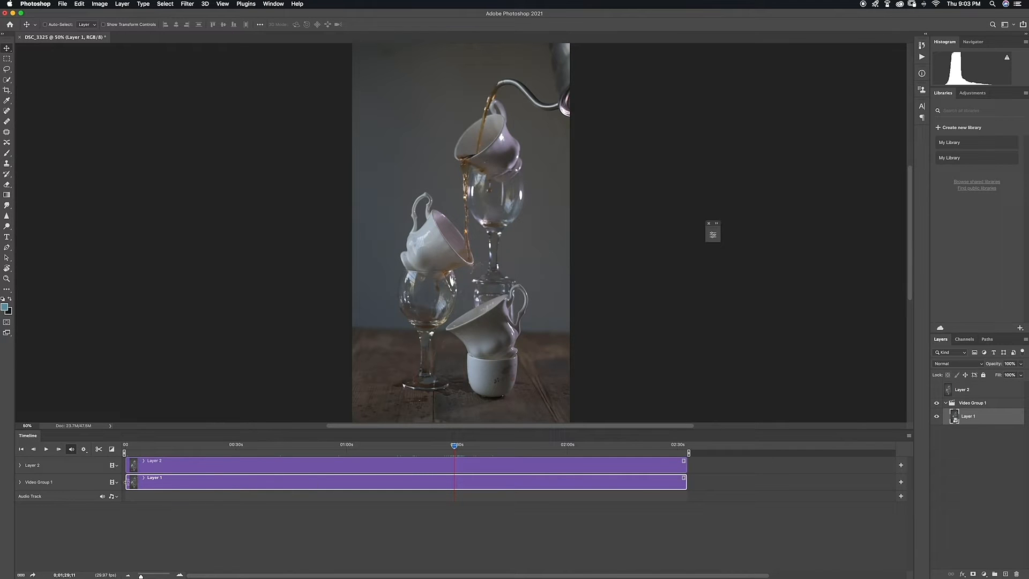
{"action": "left_click_drag", "start_coordinate": [127, 481], "coordinate": [453, 482]}
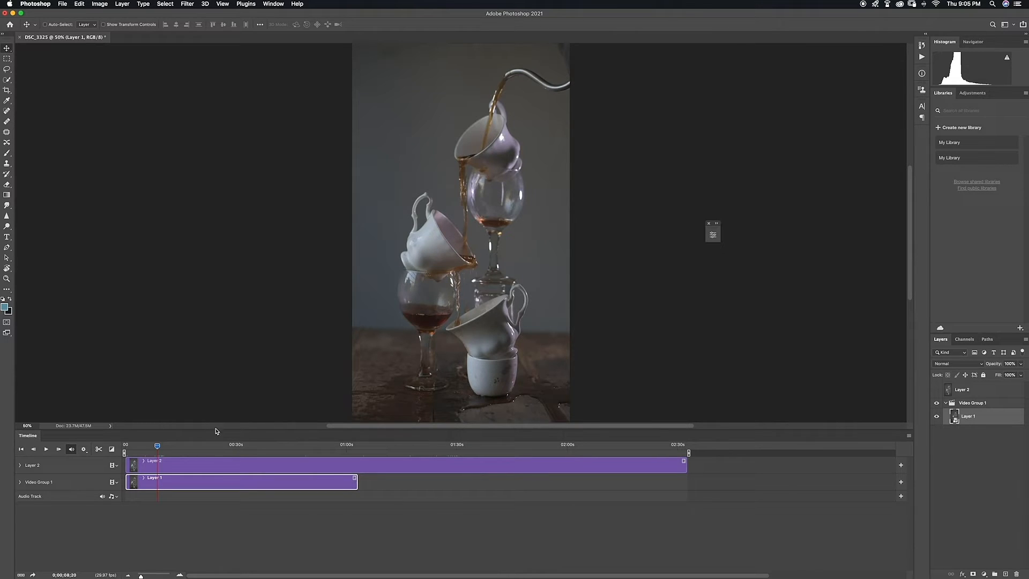
Trim the end of the Layer 1 clip to a short pouring section and shorten the Layer 2 clip to match it.
{"action": "left_click_drag", "start_coordinate": [157, 446], "coordinate": [163, 447]}
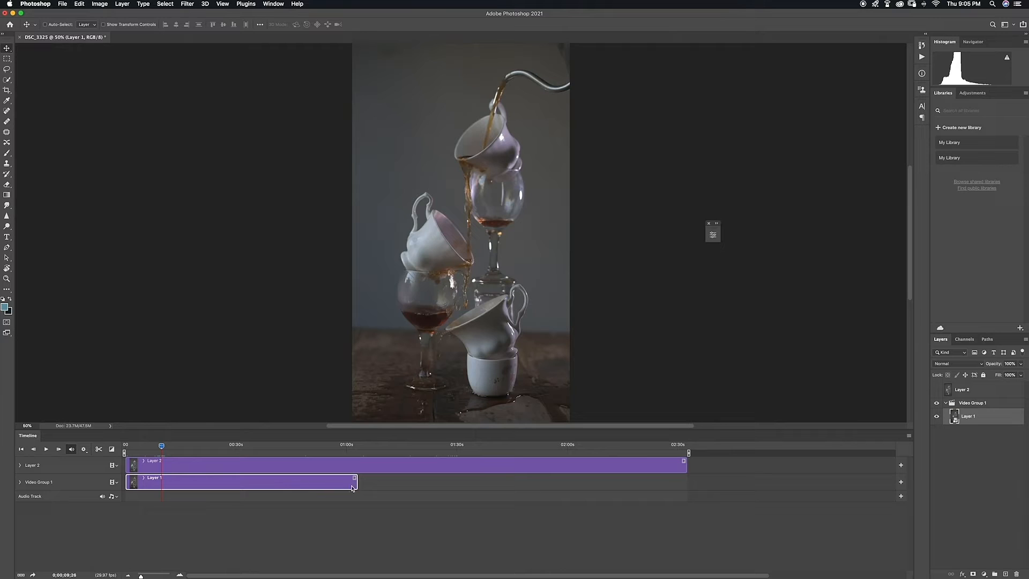
{"action": "left_click_drag", "start_coordinate": [356, 485], "coordinate": [165, 484]}
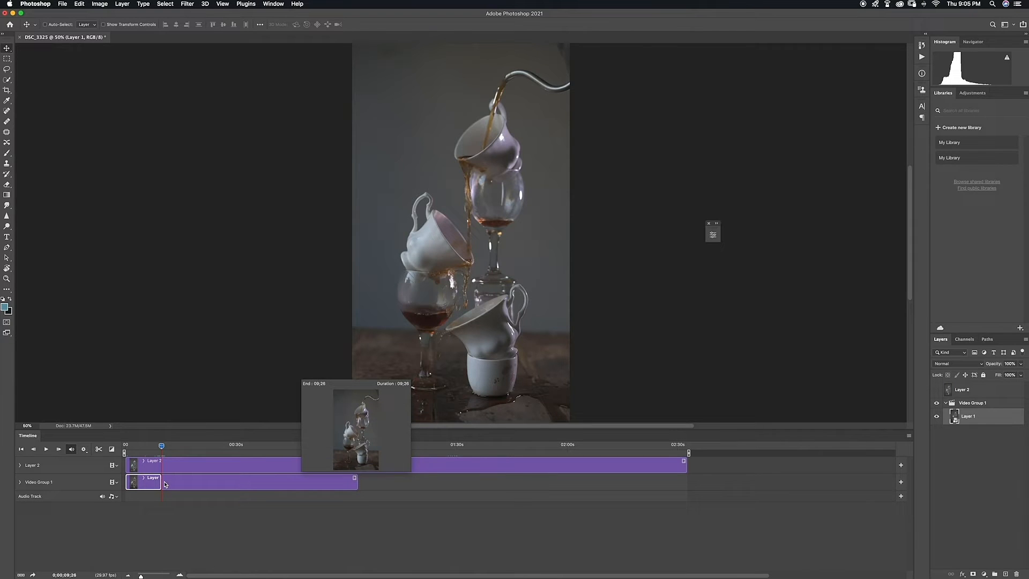
{"action": "left_click_drag", "start_coordinate": [165, 485], "coordinate": [165, 484]}
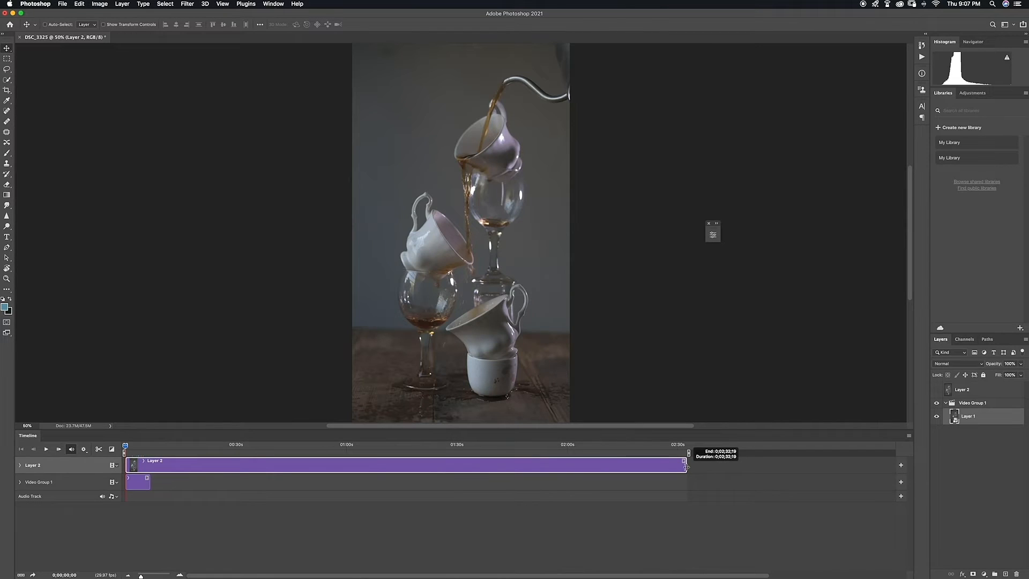
{"action": "left_click_drag", "start_coordinate": [686, 466], "coordinate": [150, 466]}
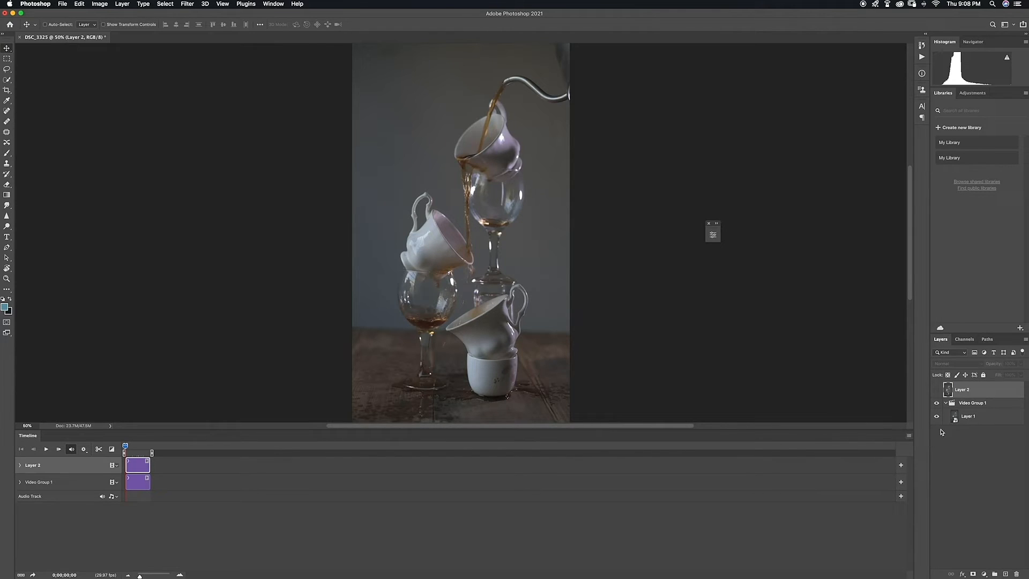
Duplicate Layer 1, placing the copy above Video Group 1 with the name Tea2.
{"action": "left_click", "coordinate": [975, 421]}
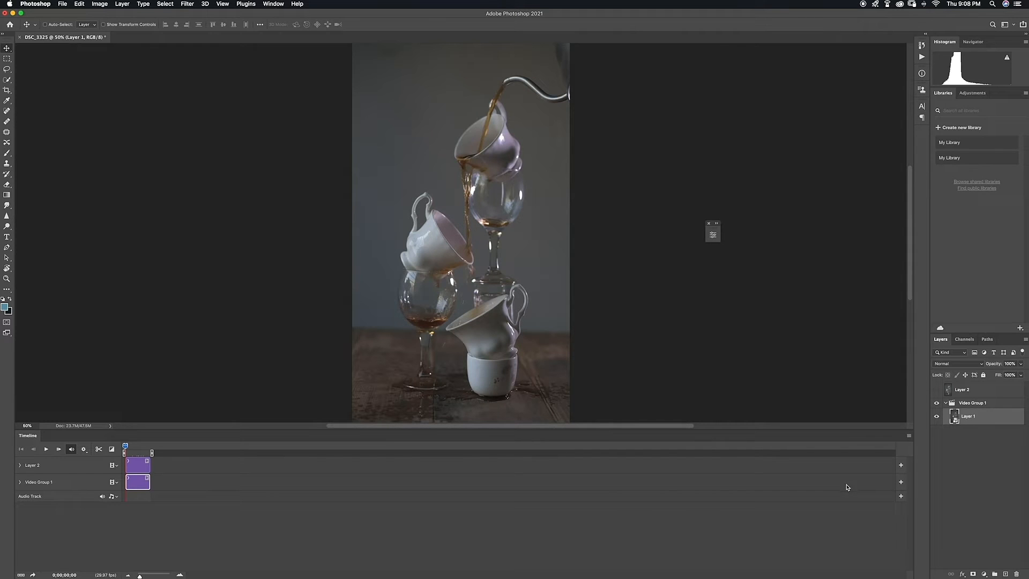
{"action": "key", "text": "super+j"}
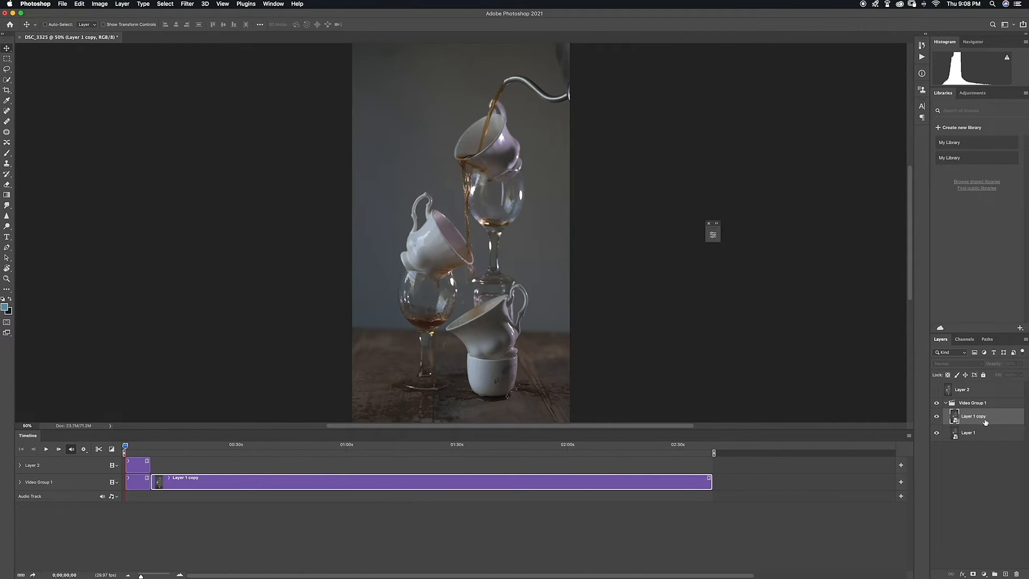
{"action": "left_click_drag", "start_coordinate": [985, 422], "coordinate": [973, 410]}
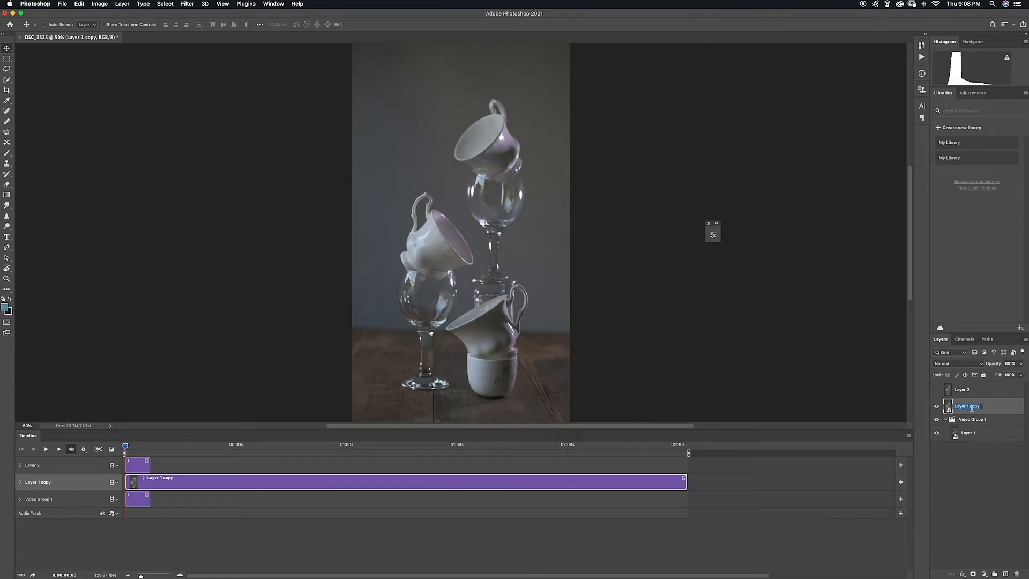
{"action": "type", "text": "Tea2"}
{"action": "key", "text": "Return"}
Trim the Tea2 clip to a short section starting at 0;02;11;00.
{"action": "left_click_drag", "start_coordinate": [125, 445], "coordinate": [607, 446]}
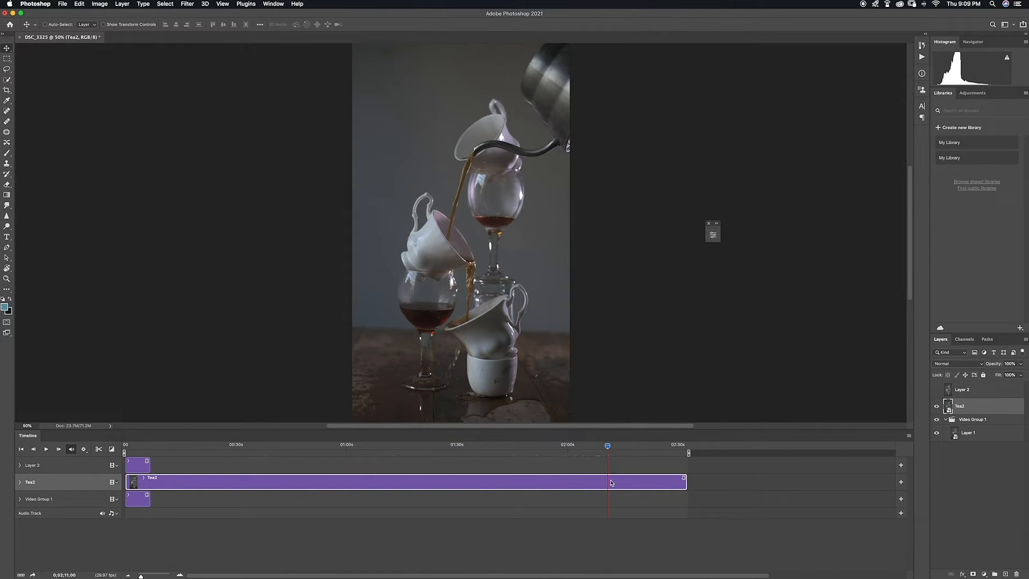
{"action": "left_click_drag", "start_coordinate": [127, 481], "coordinate": [608, 481]}
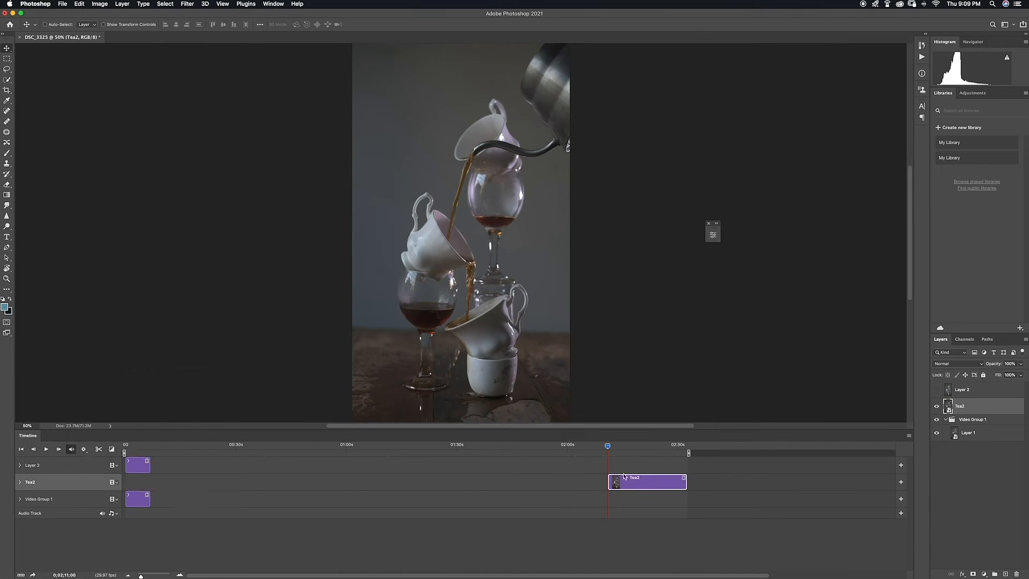
{"action": "left_click", "coordinate": [617, 446]}
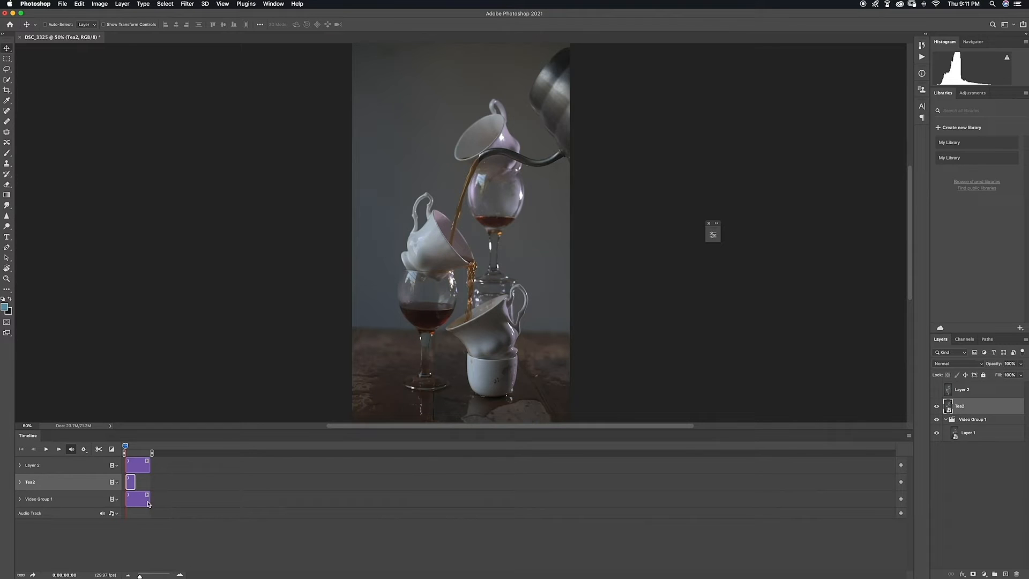
Trim the ends of the Layer 1, Layer 2 and Tea2 clips so that all three have the same length.
{"action": "left_click_drag", "start_coordinate": [149, 499], "coordinate": [136, 465]}
{"action": "left_click", "coordinate": [974, 411]}
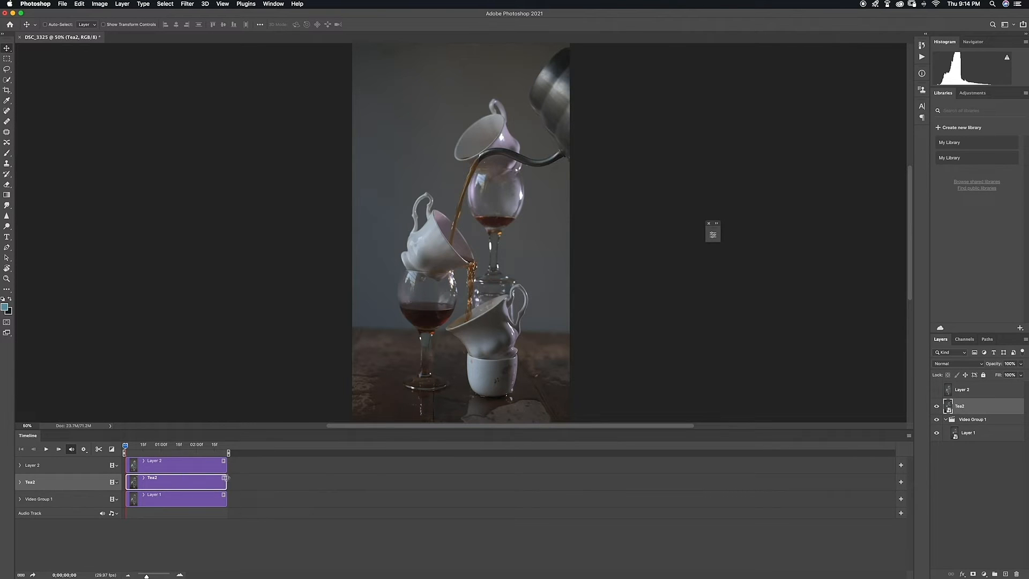
{"action": "left_click_drag", "start_coordinate": [226, 479], "coordinate": [228, 482]}
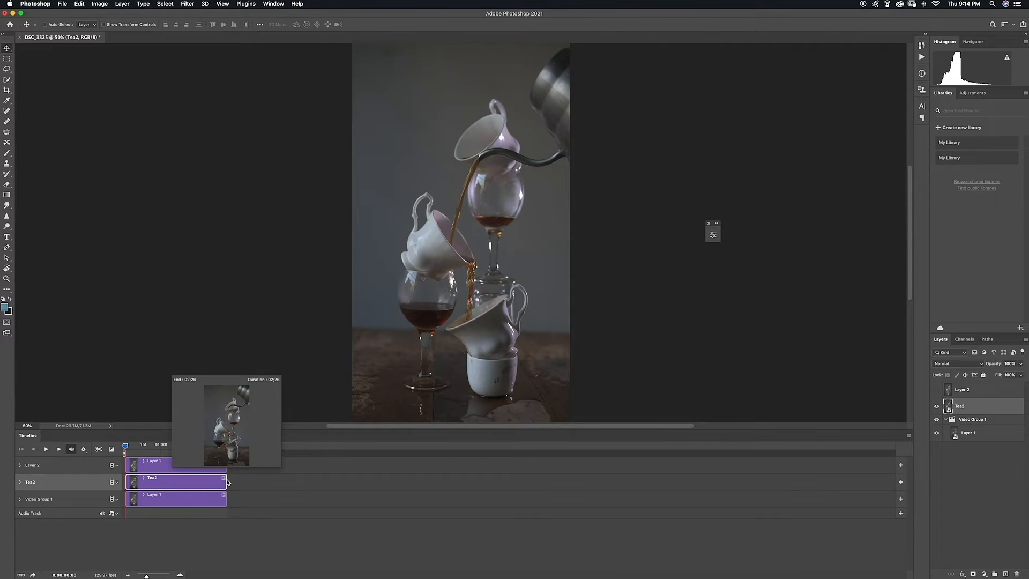
{"action": "left_click_drag", "start_coordinate": [227, 481], "coordinate": [227, 482]}
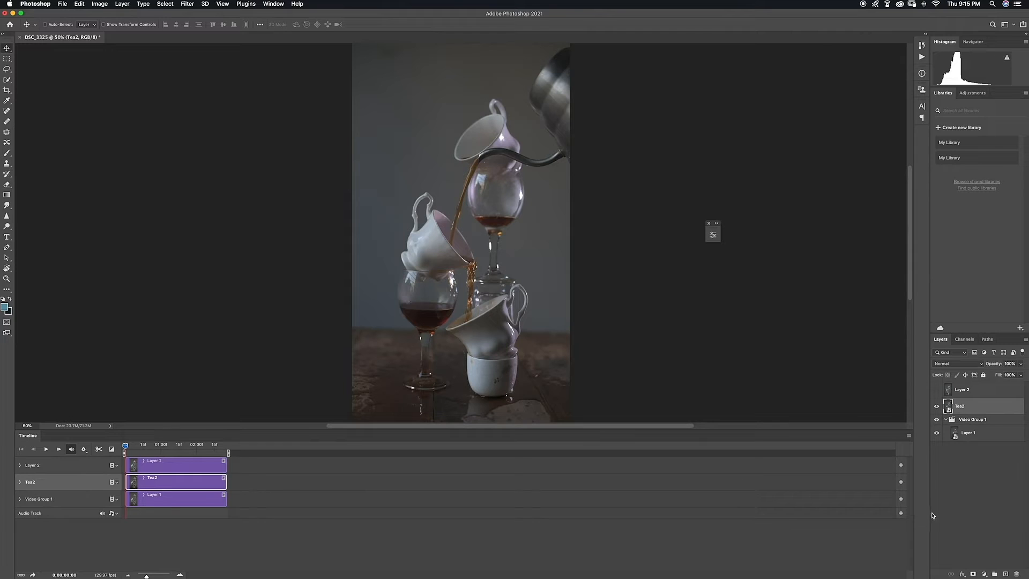
Add a layer mask to Tea2 and invert it to black.
{"action": "left_click", "coordinate": [973, 574]}
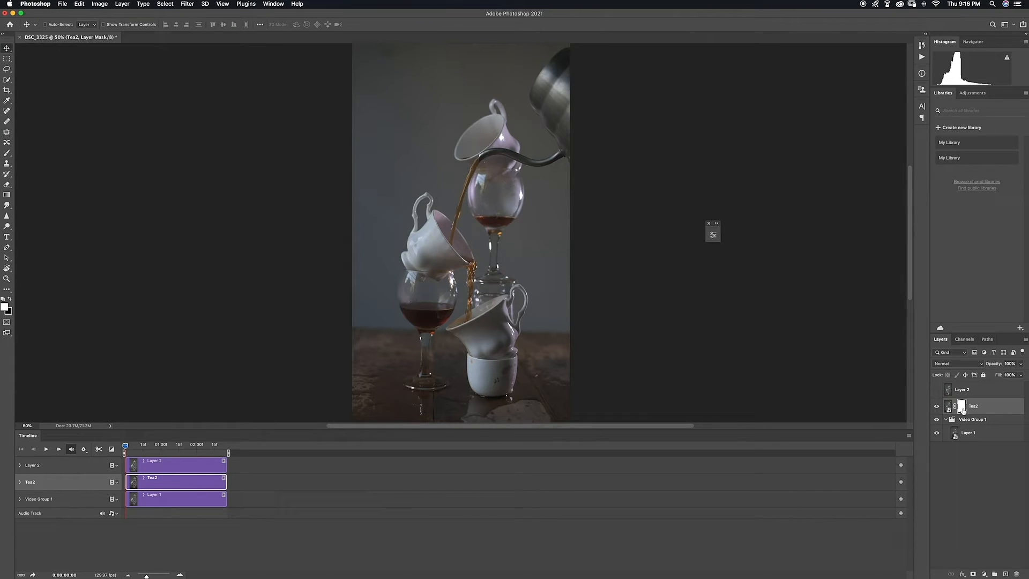
{"action": "key", "text": "super+i"}
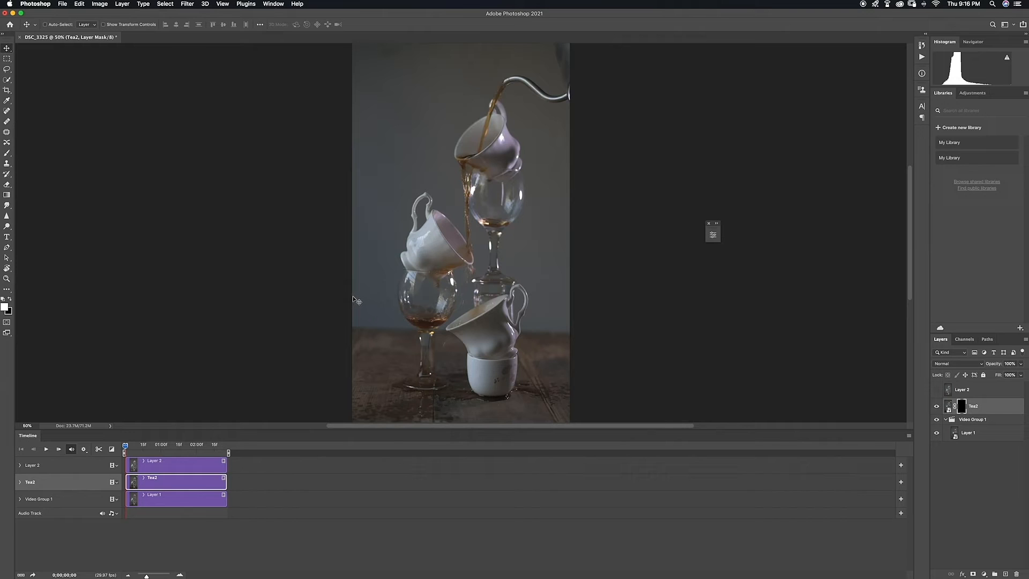
Paint white on the Tea2 mask with a 150 px Soft Round brush over the tea falling from the middle cup, and preview the playback.
{"action": "key", "text": "b"}
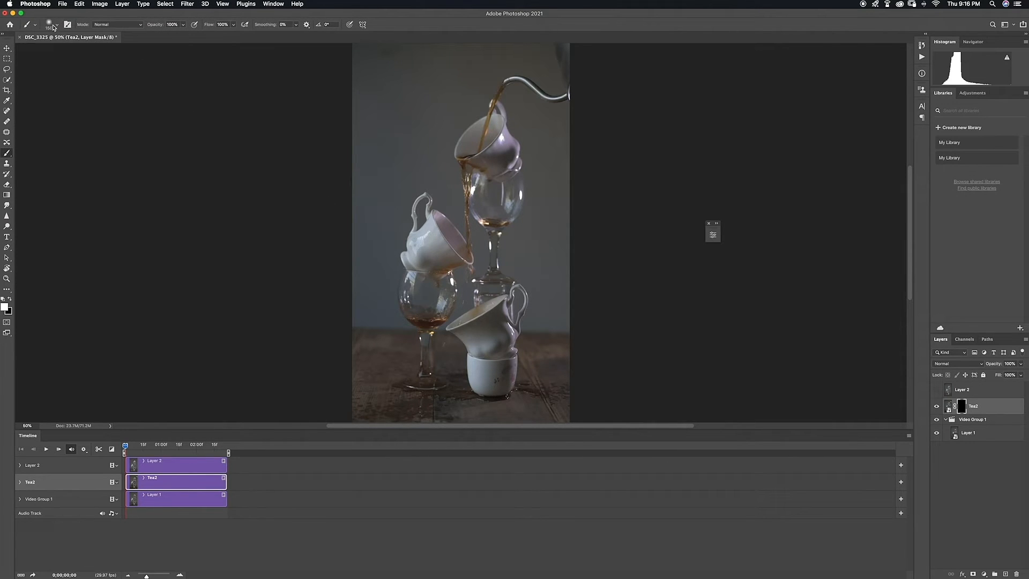
{"action": "left_click", "coordinate": [50, 24]}
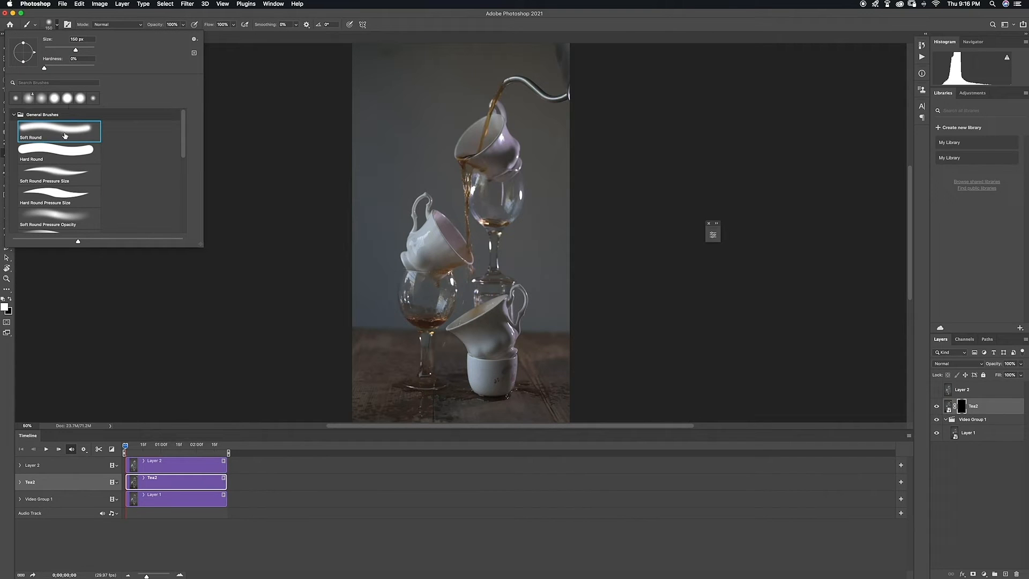
{"action": "left_click", "coordinate": [65, 137]}
{"action": "left_click", "coordinate": [230, 78]}
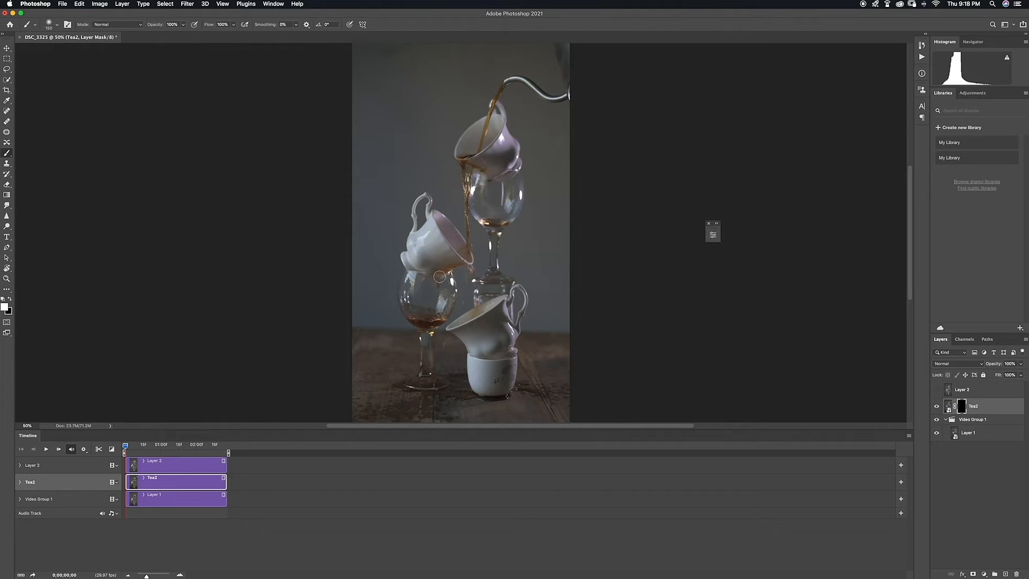
{"action": "mouse_move", "coordinate": [471, 271]}
{"action": "left_mouse_down"}
{"action": "mouse_move", "coordinate": [420, 281]}
{"action": "mouse_move", "coordinate": [469, 270]}
{"action": "mouse_move", "coordinate": [467, 314]}
{"action": "mouse_move", "coordinate": [448, 326]}
{"action": "mouse_move", "coordinate": [502, 298]}
{"action": "mouse_move", "coordinate": [471, 286]}
{"action": "left_mouse_up"}
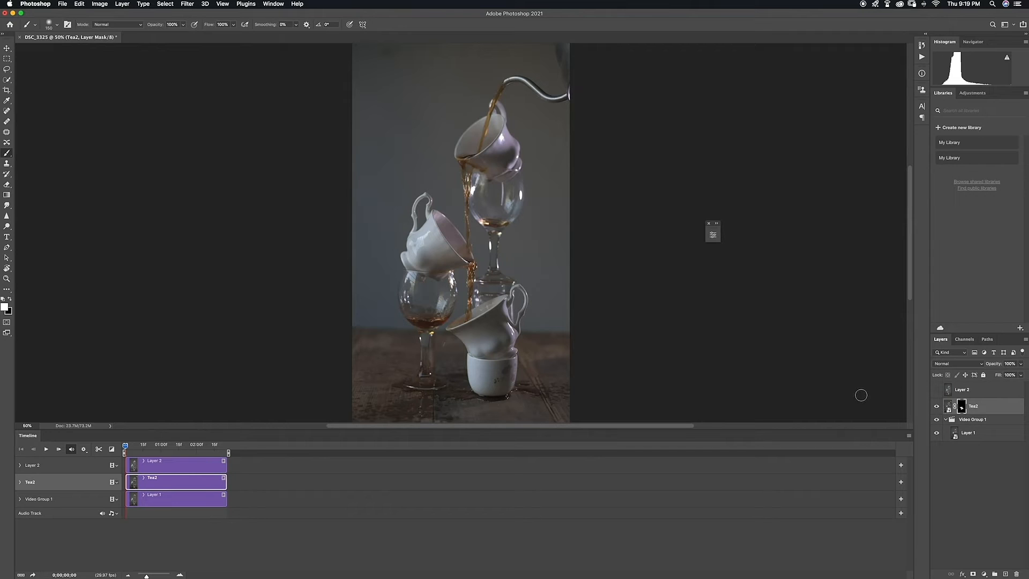
{"action": "key", "text": "space"}
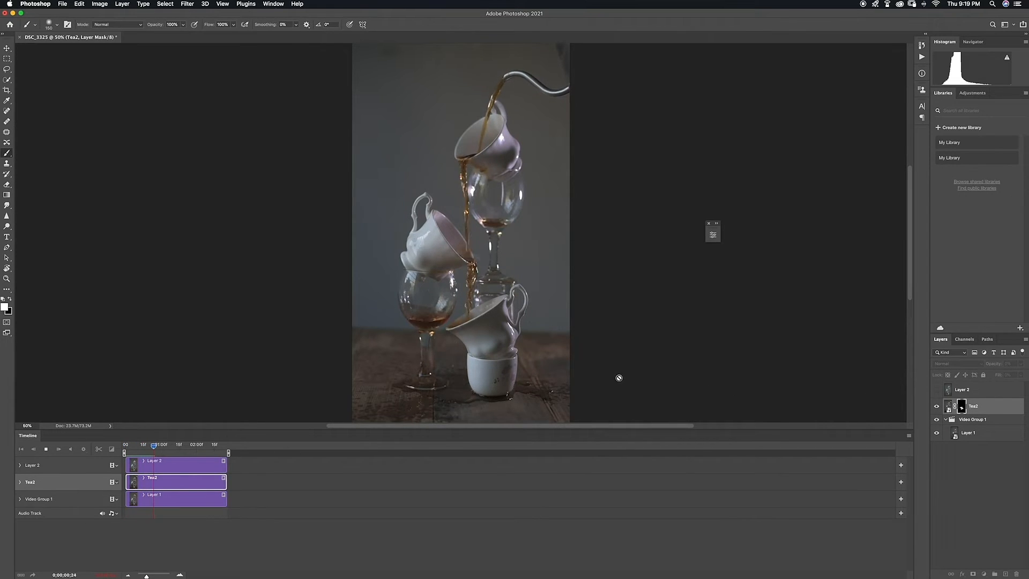
{"action": "key", "text": "space"}
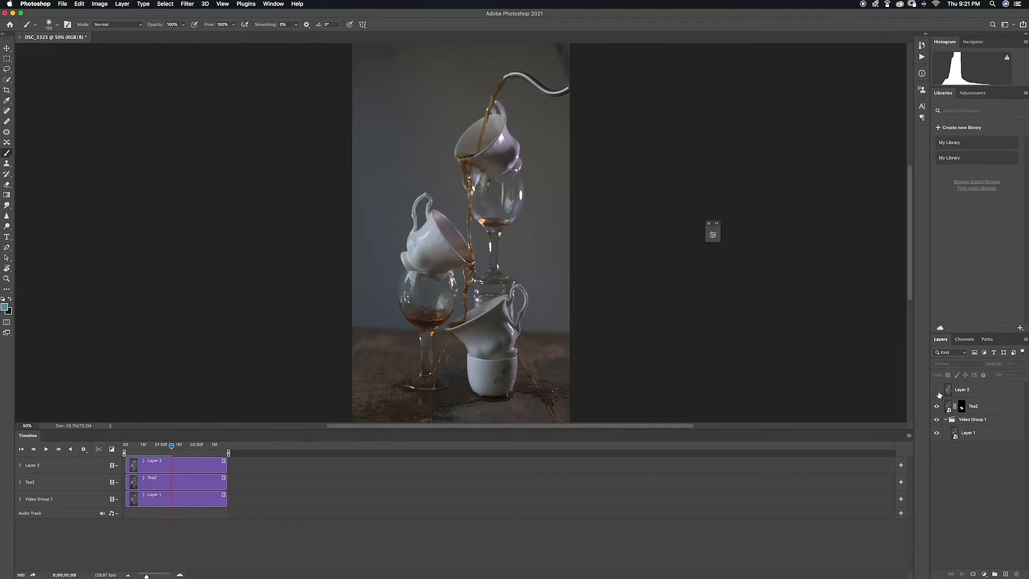
Make Layer 2 visible again under the name "still image 1" and add a layer mask to it.
{"action": "left_click", "coordinate": [939, 395]}
{"action": "left_click_drag", "start_coordinate": [172, 446], "coordinate": [120, 445]}
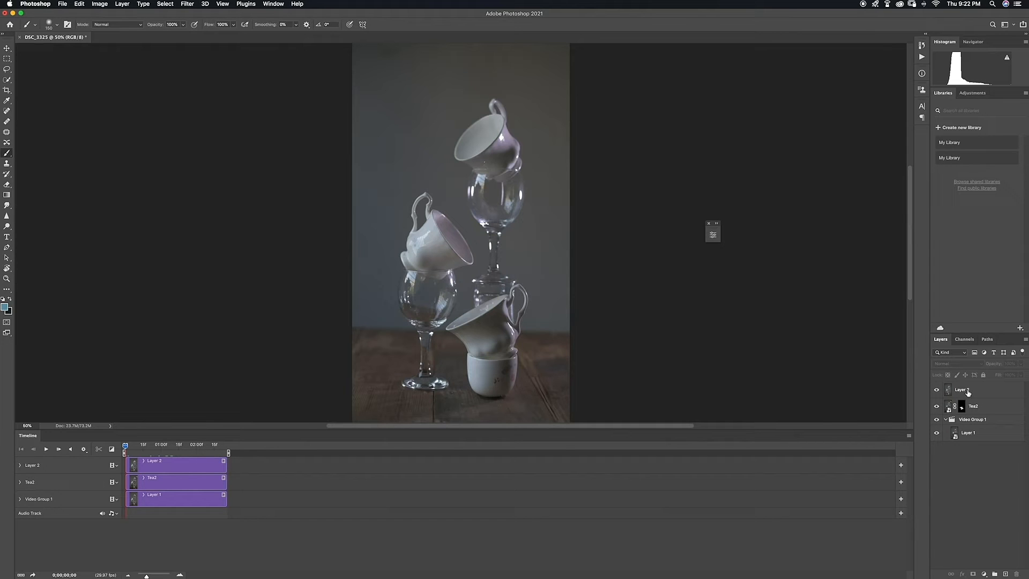
{"action": "left_click", "coordinate": [966, 395]}
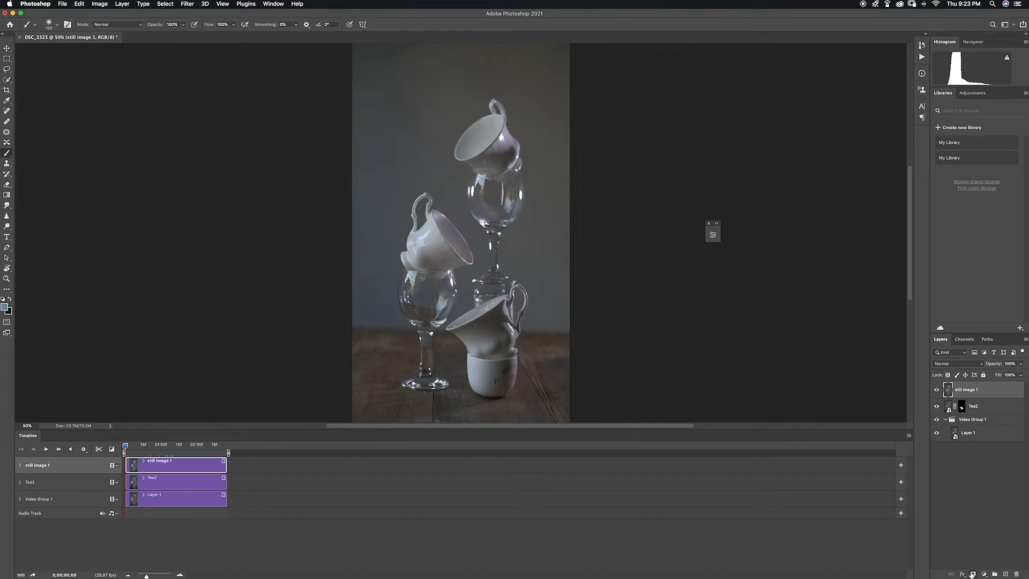
{"action": "left_click", "coordinate": [972, 574]}
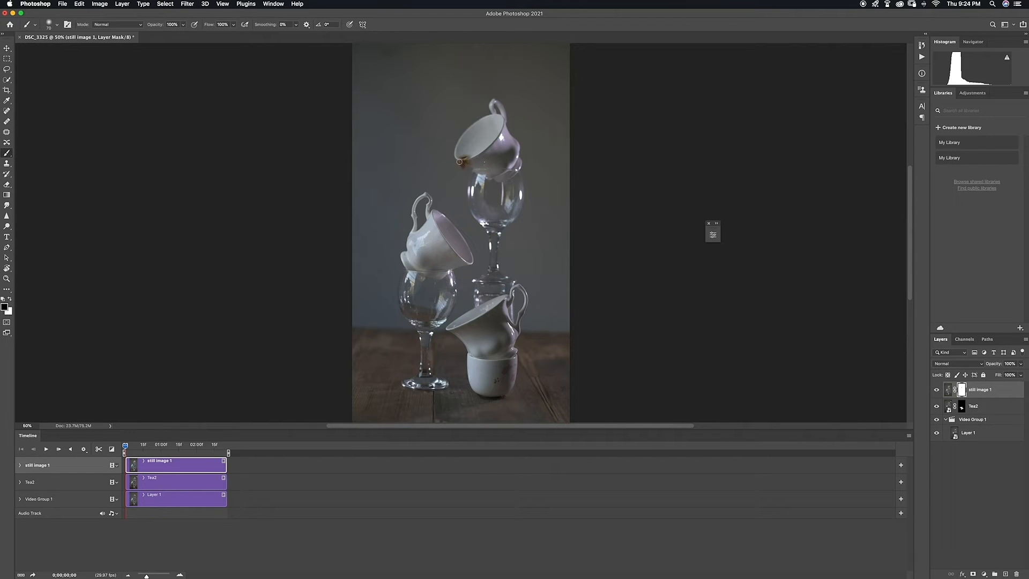
Paint black on the still image 1 mask over both tea streams, varying the brush size, and switch to white with a larger brush for corrections.
{"action": "left_click_drag", "start_coordinate": [462, 162], "coordinate": [466, 160]}
{"action": "mouse_move", "coordinate": [463, 161]}
{"action": "left_mouse_down"}
{"action": "mouse_move", "coordinate": [469, 316]}
{"action": "mouse_move", "coordinate": [441, 335]}
{"action": "mouse_move", "coordinate": [455, 322]}
{"action": "mouse_move", "coordinate": [444, 325]}
{"action": "left_mouse_up"}
{"action": "key", "text": "]"}
{"action": "key", "text": "]"}
{"action": "key", "text": "]"}
{"action": "key", "text": "]"}
{"action": "key", "text": "]"}
{"action": "key", "text": "]"}
{"action": "key", "text": "]"}
{"action": "key", "text": "["}
{"action": "key", "text": "["}
{"action": "key", "text": "["}
{"action": "key", "text": "["}
{"action": "key", "text": "["}
{"action": "key", "text": "["}
{"action": "key", "text": "["}
{"action": "key", "text": "["}
{"action": "key", "text": "["}
{"action": "key", "text": "x"}
{"action": "key", "text": "]"}
{"action": "key", "text": "]"}
{"action": "key", "text": "]"}
{"action": "key", "text": "]"}
{"action": "key", "text": "]"}
{"action": "key", "text": "]"}
{"action": "key", "text": "]"}
{"action": "key", "text": "]"}
{"action": "key", "text": "]"}
{"action": "key", "text": "]"}
{"action": "key", "text": "]"}
{"action": "key", "text": "]"}
{"action": "key", "text": "]"}
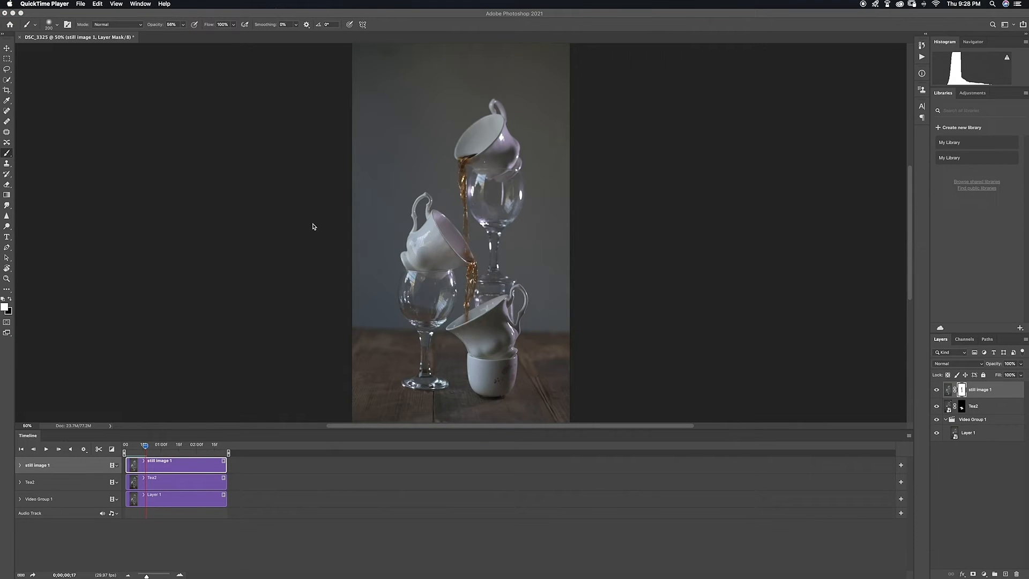
Switch back to Photoshop, open the DSC_3329 clip and rotate its canvas 90° to portrait.
{"action": "left_click", "coordinate": [81, 4]}
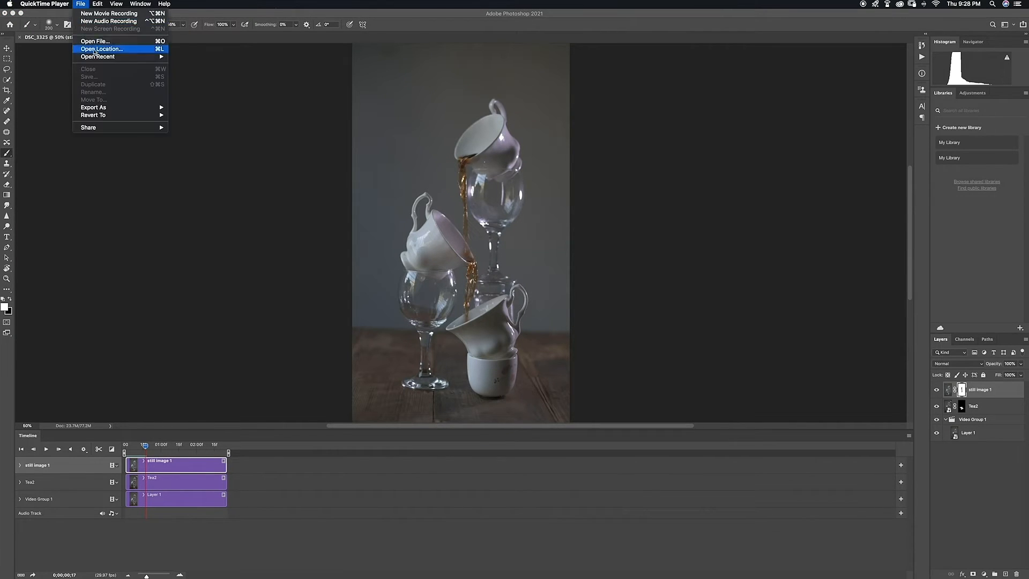
{"action": "left_click", "coordinate": [188, 159]}
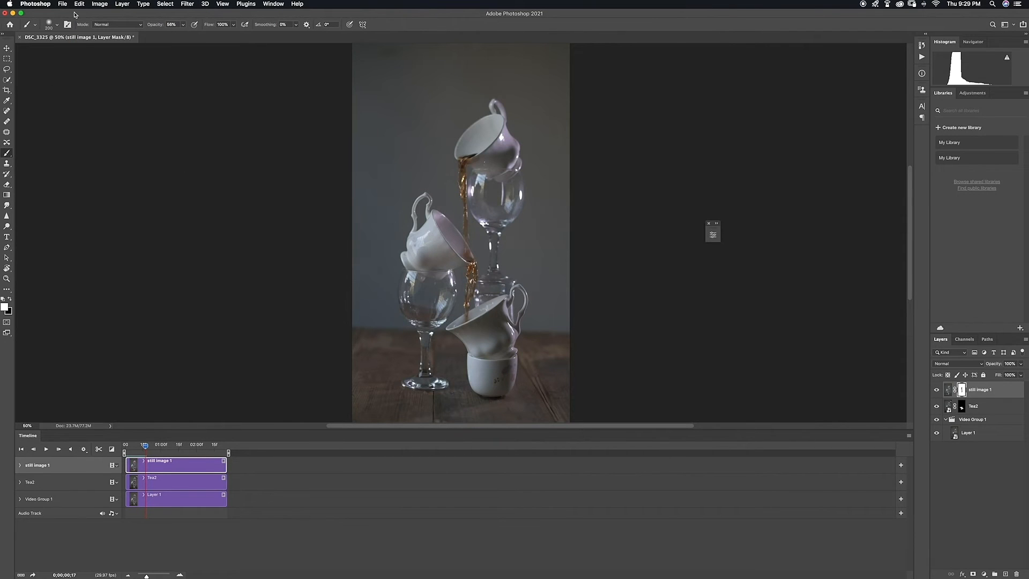
{"action": "key", "text": "super+o"}
{"action": "left_click", "coordinate": [623, 103]}
{"action": "left_click", "coordinate": [730, 387]}
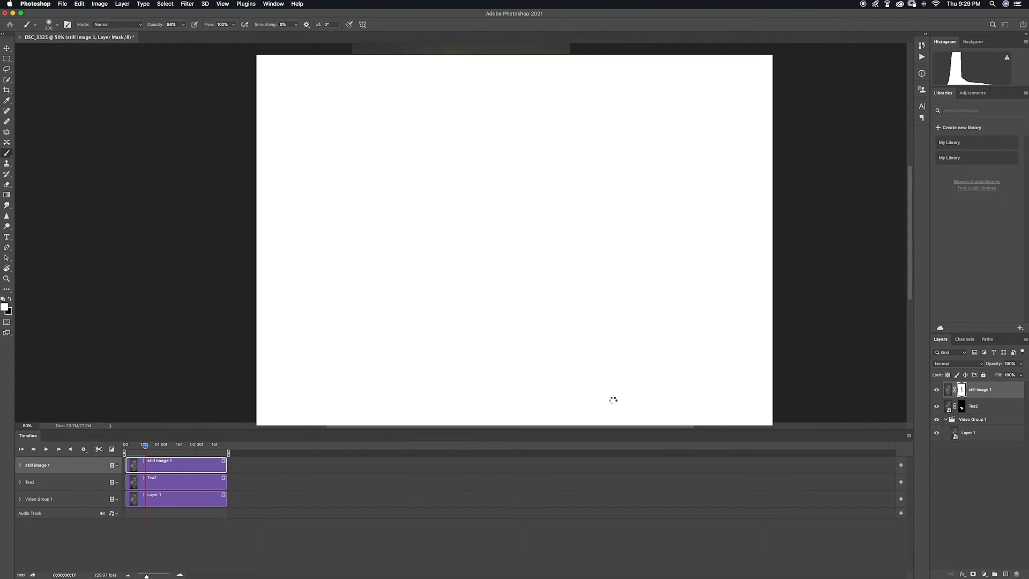
{"action": "left_click", "coordinate": [100, 4]}
{"action": "mouse_move", "coordinate": [123, 87]}
{"action": "left_click", "coordinate": [209, 97]}
{"action": "key", "text": "Return"}
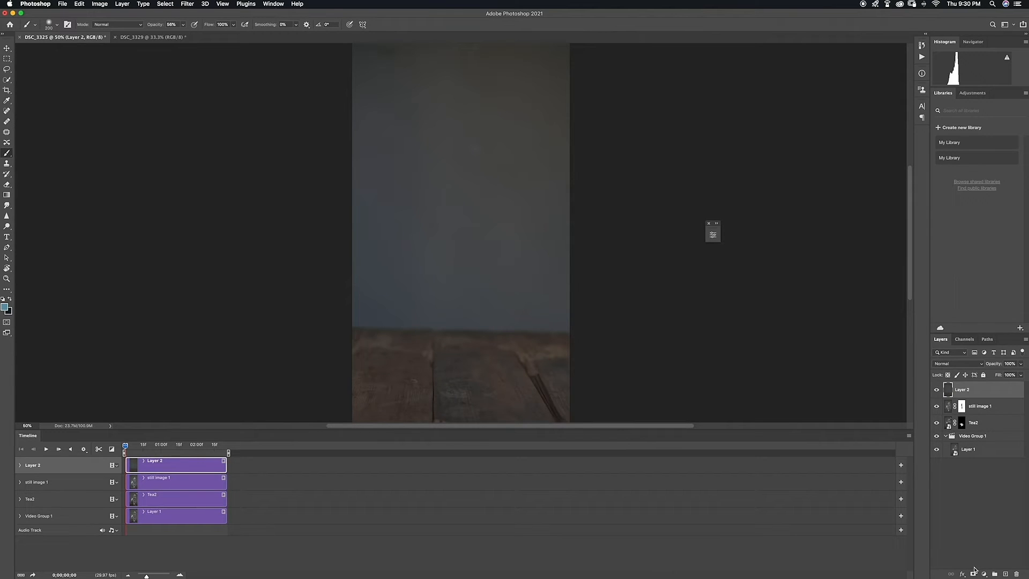
Add an inverted black mask to Layer 2 and paint white on it over the upper wine glass, varying the brush size.
{"action": "left_click", "coordinate": [974, 574]}
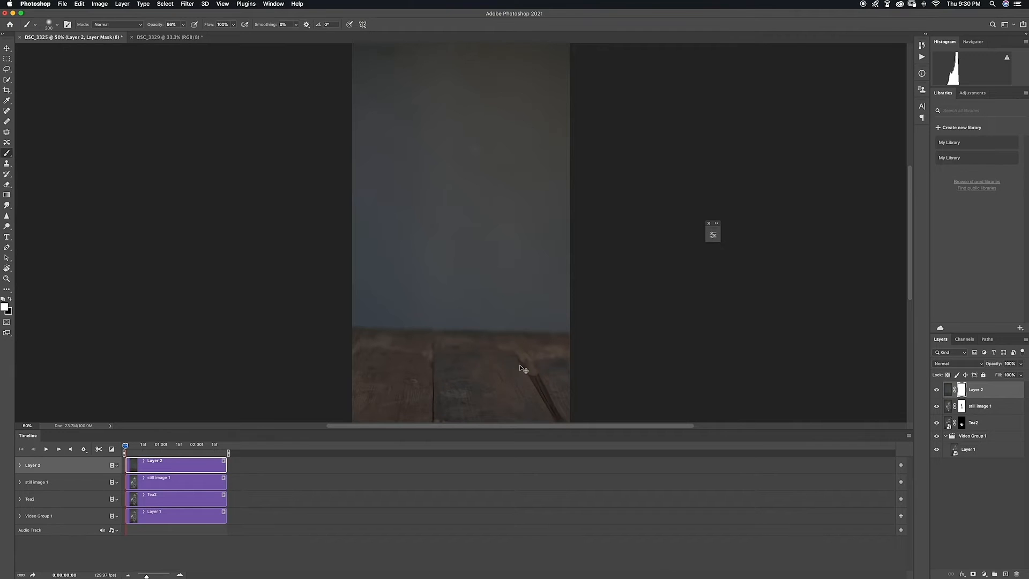
{"action": "key", "text": "super+i"}
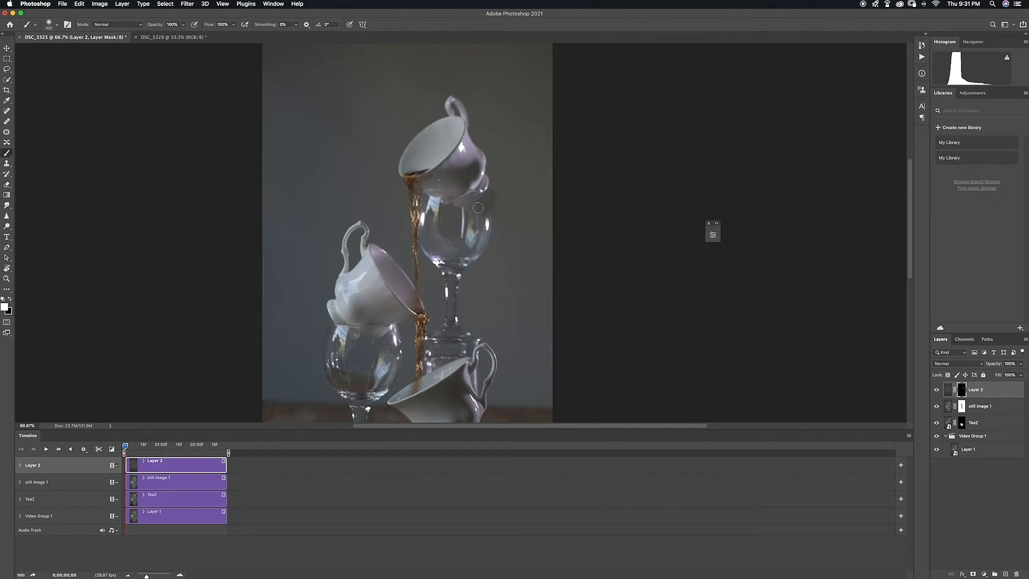
{"action": "mouse_move", "coordinate": [478, 207]}
{"action": "left_mouse_down"}
{"action": "mouse_move", "coordinate": [425, 199]}
{"action": "mouse_move", "coordinate": [490, 220]}
{"action": "mouse_move", "coordinate": [453, 293]}
{"action": "mouse_move", "coordinate": [455, 222]}
{"action": "mouse_move", "coordinate": [436, 226]}
{"action": "mouse_move", "coordinate": [427, 195]}
{"action": "left_mouse_up"}
{"action": "key", "text": "bracketleft"}
{"action": "key", "text": "bracketleft"}
{"action": "key", "text": "bracketleft"}
{"action": "key", "text": "bracketleft"}
{"action": "key", "text": "bracketright"}
{"action": "key", "text": "bracketright"}
{"action": "key", "text": "bracketright"}
{"action": "key", "text": "bracketright"}
{"action": "key", "text": "bracketright"}
{"action": "key", "text": "bracketright"}
{"action": "key", "text": "bracketright"}
{"action": "key", "text": "bracketright"}
{"action": "mouse_move", "coordinate": [427, 232]}
{"action": "left_mouse_down"}
{"action": "mouse_move", "coordinate": [428, 193]}
{"action": "mouse_move", "coordinate": [482, 312]}
{"action": "mouse_move", "coordinate": [431, 341]}
{"action": "mouse_move", "coordinate": [429, 358]}
{"action": "left_mouse_up"}
{"action": "key", "text": "bracketleft"}
{"action": "key", "text": "bracketleft"}
{"action": "key", "text": "bracketleft"}
{"action": "key", "text": "bracketleft"}
{"action": "key", "text": "bracketleft"}
{"action": "key", "text": "bracketleft"}
{"action": "key", "text": "bracketleft"}
{"action": "key", "text": "bracketleft"}
{"action": "key", "text": "bracketleft"}
{"action": "key", "text": "bracketleft"}
{"action": "key", "text": "bracketleft"}
{"action": "key", "text": "bracketleft"}
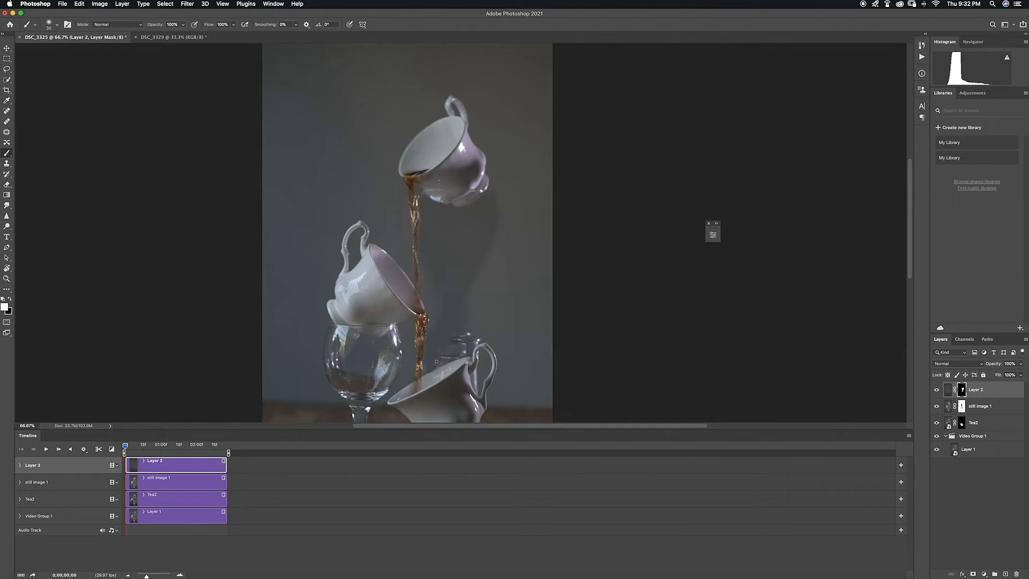
Paint white on the Layer 2 mask around the lowest cup's rim and handle to hide the remaining base of the upper glass.
{"action": "scroll", "coordinate": [478, 322], "scroll_direction": "down", "scroll_amount": 3}
{"action": "key", "text": "super+equal"}
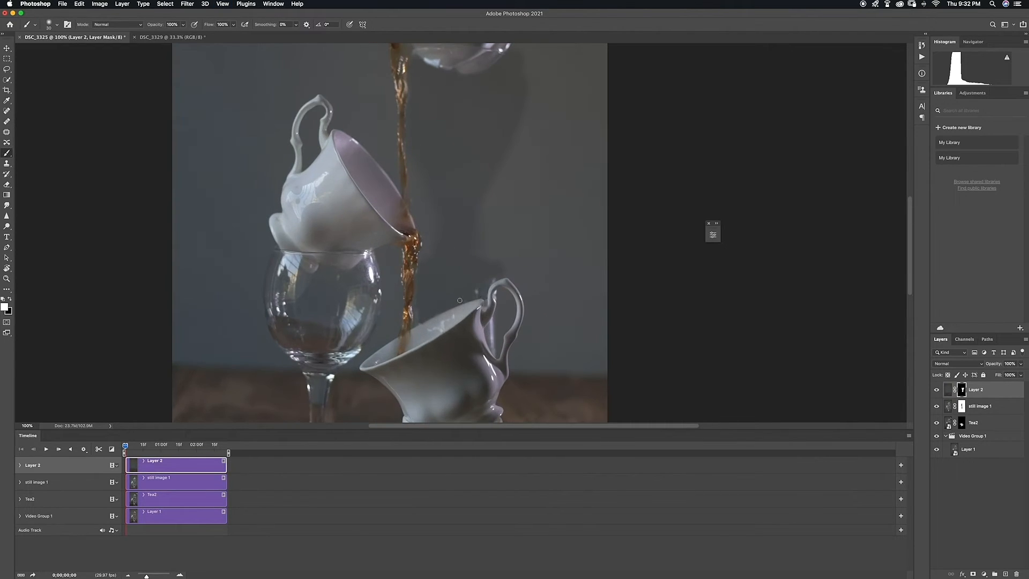
{"action": "key", "text": "bracketleft"}
{"action": "key", "text": "bracketleft"}
{"action": "key", "text": "bracketleft"}
{"action": "key", "text": "bracketleft"}
{"action": "key", "text": "bracketright"}
{"action": "key", "text": "bracketright"}
{"action": "key", "text": "bracketright"}
{"action": "key", "text": "bracketright"}
{"action": "key", "text": "bracketright"}
{"action": "key", "text": "bracketright"}
{"action": "key", "text": "bracketright"}
{"action": "key", "text": "bracketright"}
{"action": "scroll", "coordinate": [349, 273], "scroll_direction": "left", "scroll_amount": 3}
{"action": "scroll", "coordinate": [349, 273], "scroll_direction": "down", "scroll_amount": 1}
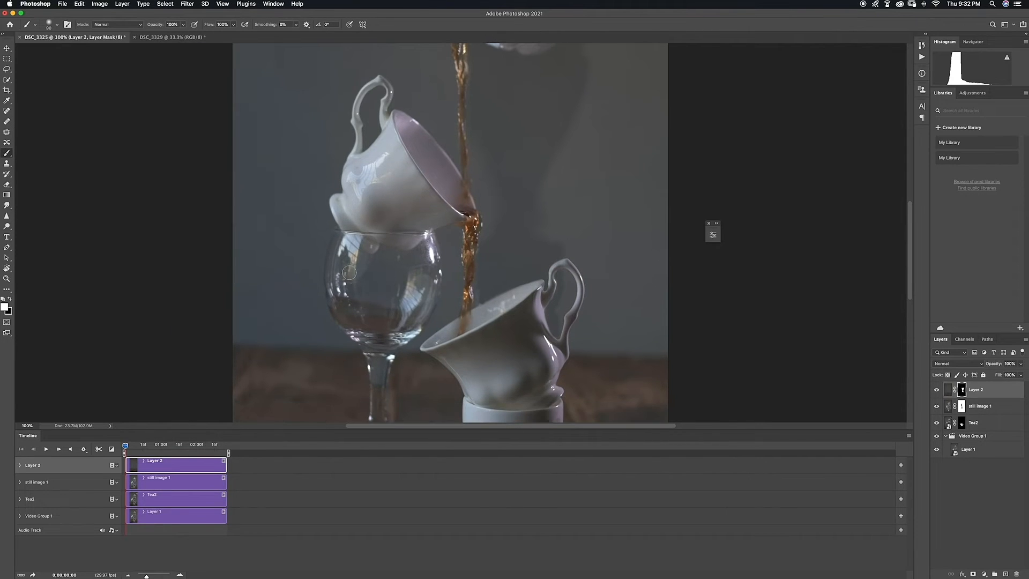
Paint white on the Layer 2 mask with a larger brush to hide the wine glass under the middle cup.
{"action": "key", "text": "bracketright"}
{"action": "mouse_move", "coordinate": [321, 237]}
{"action": "left_mouse_down"}
{"action": "mouse_move", "coordinate": [388, 260]}
{"action": "mouse_move", "coordinate": [433, 244]}
{"action": "mouse_move", "coordinate": [436, 277]}
{"action": "mouse_move", "coordinate": [402, 336]}
{"action": "left_mouse_up"}
{"action": "key", "text": "bracketright"}
{"action": "key", "text": "bracketright"}
{"action": "key", "text": "bracketright"}
{"action": "key", "text": "bracketright"}
{"action": "left_click_drag", "start_coordinate": [412, 287], "coordinate": [376, 347]}
{"action": "left_click_drag", "start_coordinate": [346, 257], "coordinate": [378, 383]}
Paint white on the Layer 2 mask to hide the foot of the middle glass and the support under the lowest cup.
{"action": "scroll", "coordinate": [378, 376], "scroll_direction": "down", "scroll_amount": 5}
{"action": "mouse_move", "coordinate": [379, 279]}
{"action": "left_mouse_down"}
{"action": "mouse_move", "coordinate": [354, 316]}
{"action": "mouse_move", "coordinate": [438, 315]}
{"action": "mouse_move", "coordinate": [461, 326]}
{"action": "mouse_move", "coordinate": [467, 345]}
{"action": "mouse_move", "coordinate": [564, 313]}
{"action": "mouse_move", "coordinate": [573, 296]}
{"action": "mouse_move", "coordinate": [466, 309]}
{"action": "mouse_move", "coordinate": [449, 286]}
{"action": "mouse_move", "coordinate": [573, 298]}
{"action": "left_mouse_up"}
{"action": "key", "text": "bracketleft"}
{"action": "key", "text": "bracketleft"}
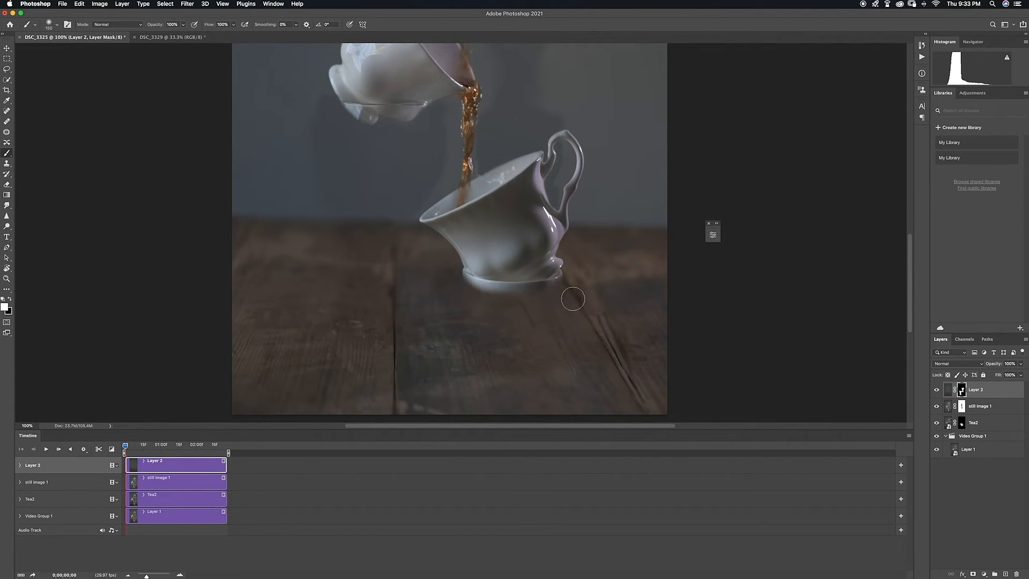
{"action": "key", "text": "bracketleft"}
{"action": "key", "text": "bracketleft"}
{"action": "key", "text": "bracketleft"}
{"action": "key", "text": "bracketleft"}
{"action": "key", "text": "bracketleft"}
{"action": "key", "text": "bracketleft"}
{"action": "key", "text": "bracketleft"}
{"action": "key", "text": "bracketleft"}
{"action": "key", "text": "bracketleft"}
{"action": "key", "text": "super+minus"}
{"action": "key", "text": "super+minus"}
Add a Curves adjustment clipped to Layer 2 and adjust a midtone point on its RGB curve.
{"action": "left_click", "coordinate": [944, 391]}
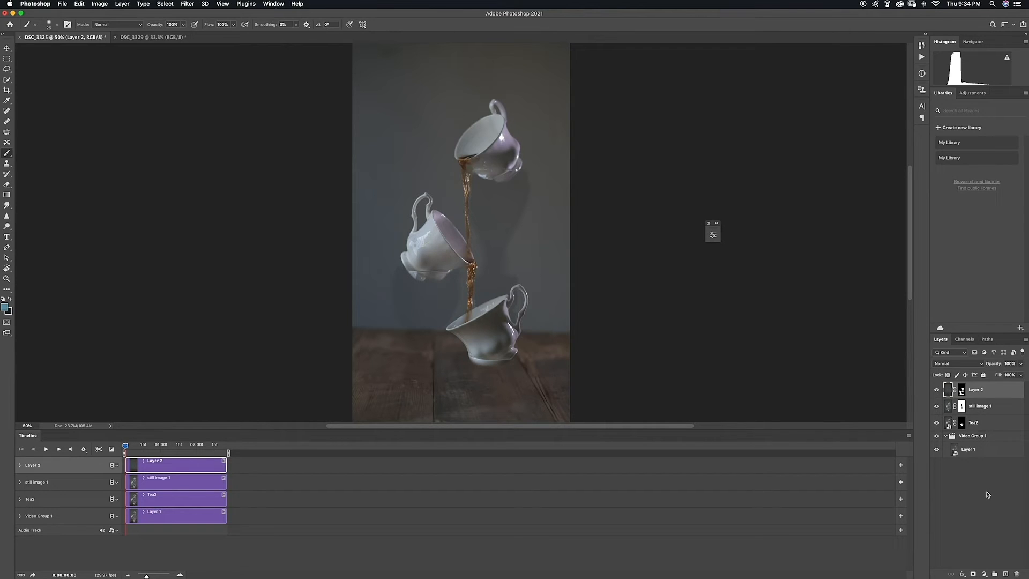
{"action": "left_click", "coordinate": [984, 574]}
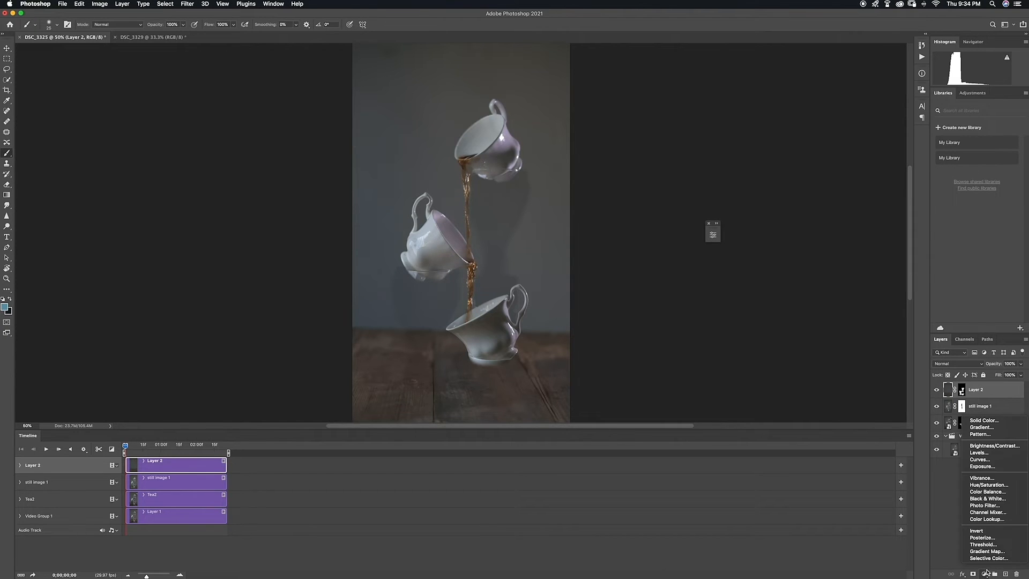
{"action": "left_click", "coordinate": [984, 460]}
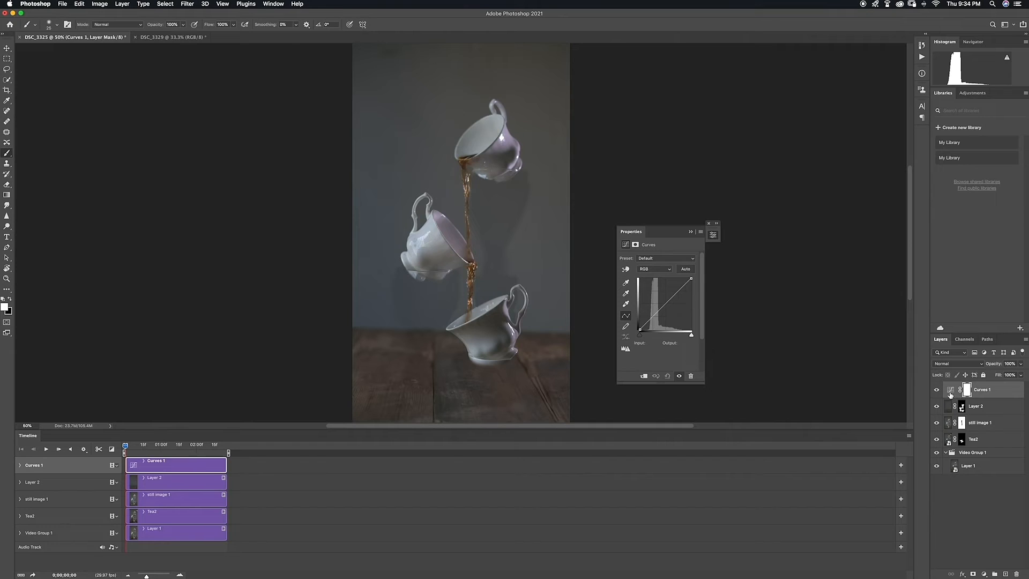
{"action": "left_click", "coordinate": [948, 394]}
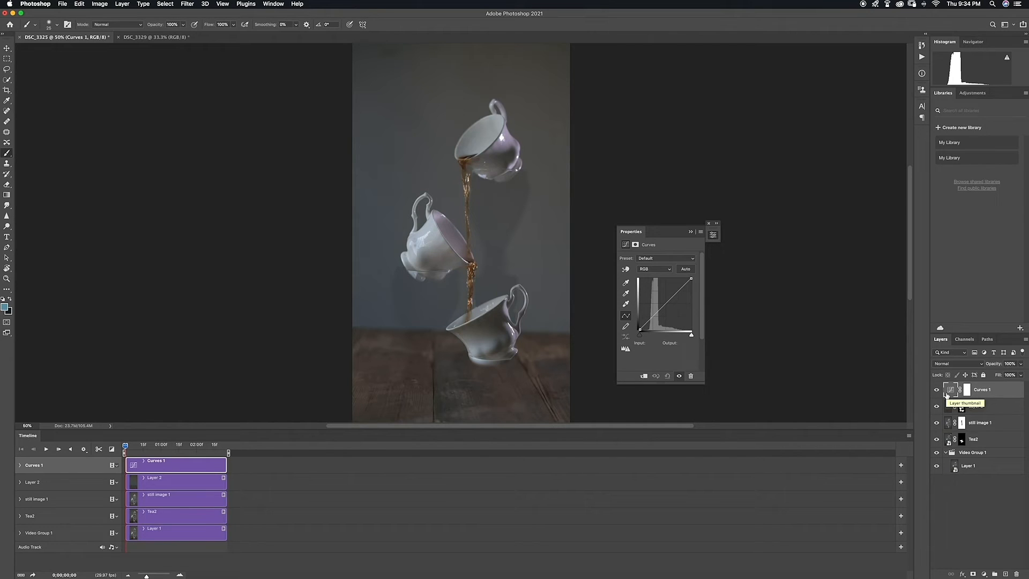
{"action": "left_click", "coordinate": [953, 398], "text": "alt"}
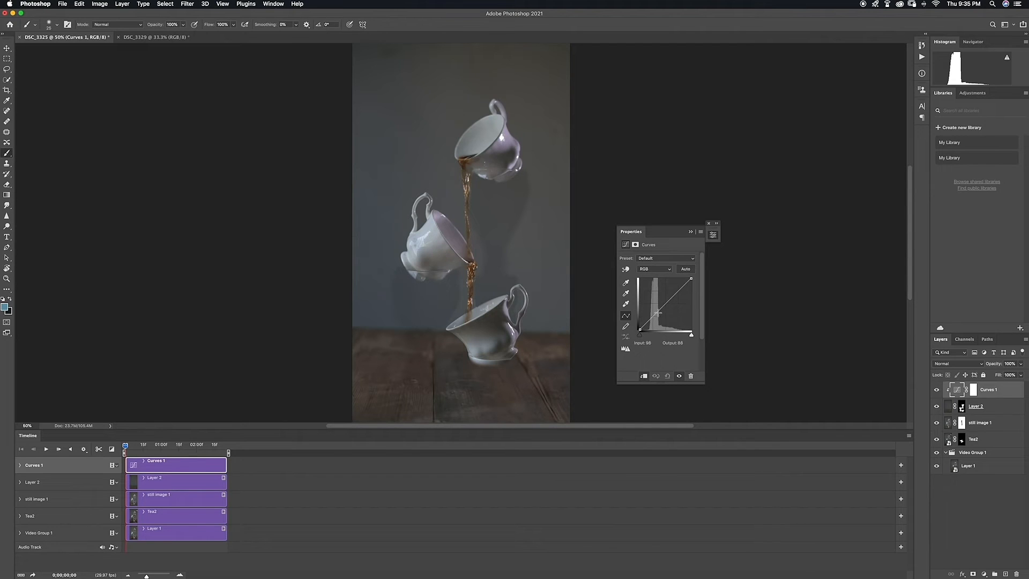
{"action": "left_click", "coordinate": [664, 305]}
{"action": "left_click_drag", "start_coordinate": [664, 304], "coordinate": [665, 305]}
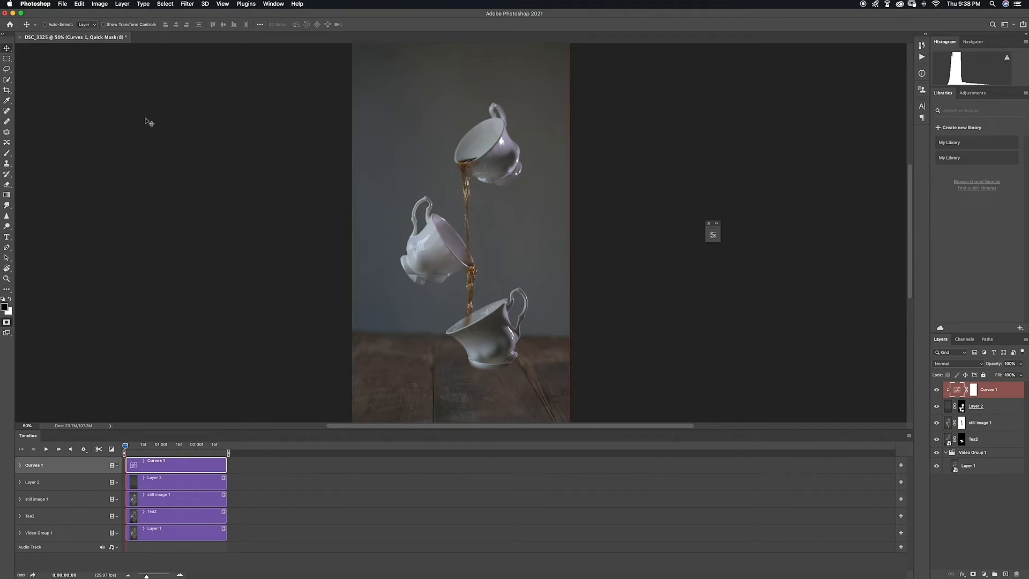
Open the DSC_3327 clip, rotate its canvas 90° clockwise and scrub to a frame with the lowest cup held by hand.
{"action": "left_click", "coordinate": [64, 4]}
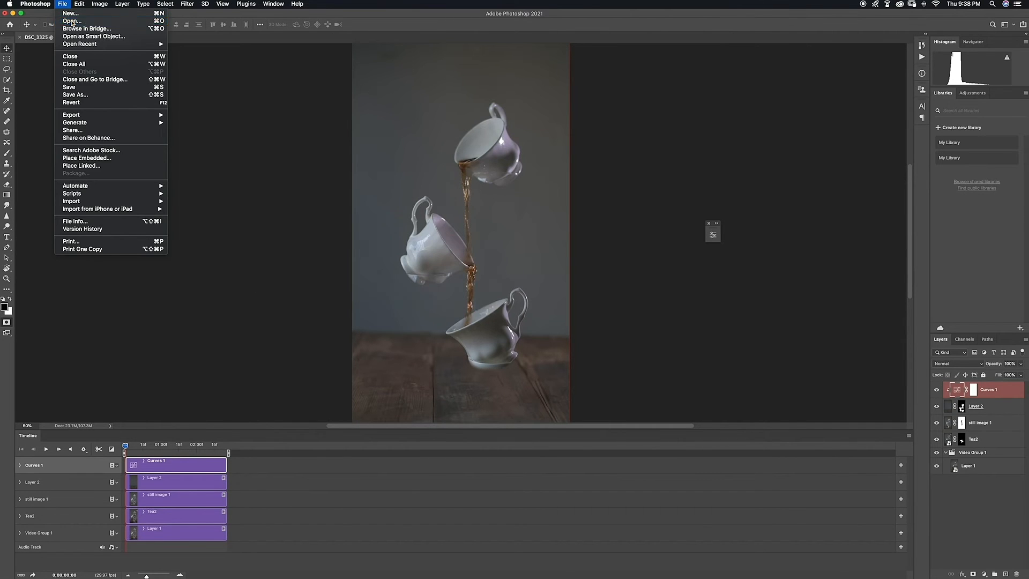
{"action": "left_click", "coordinate": [72, 22]}
{"action": "left_click", "coordinate": [720, 103]}
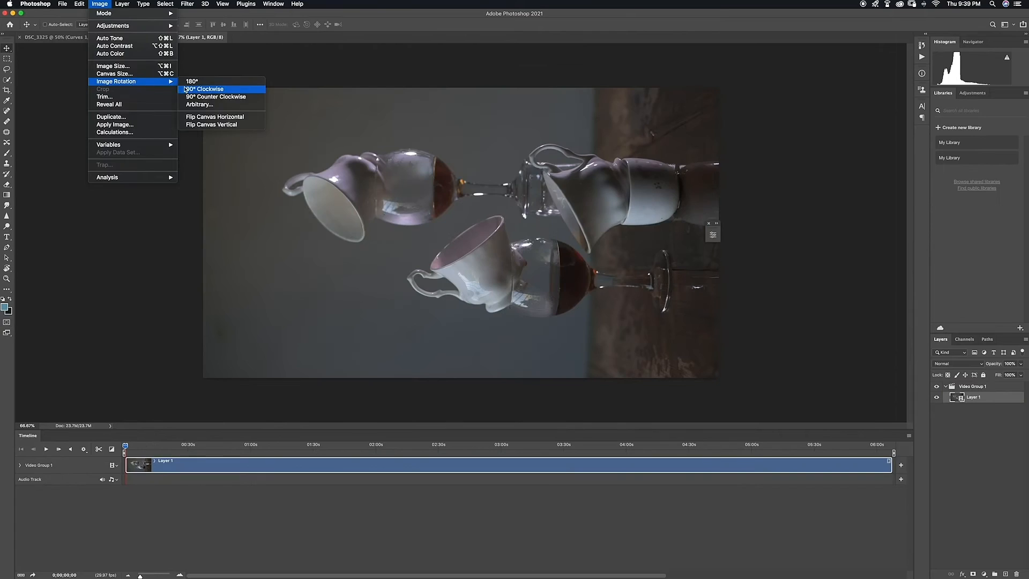
{"action": "left_click", "coordinate": [215, 89]}
{"action": "left_click", "coordinate": [571, 189]}
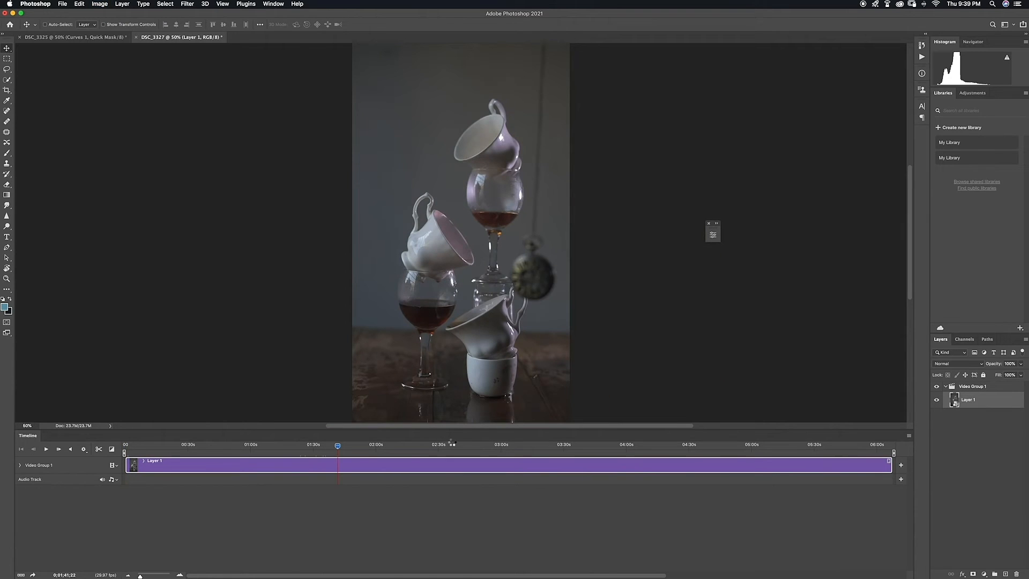
{"action": "left_click_drag", "start_coordinate": [451, 443], "coordinate": [498, 447]}
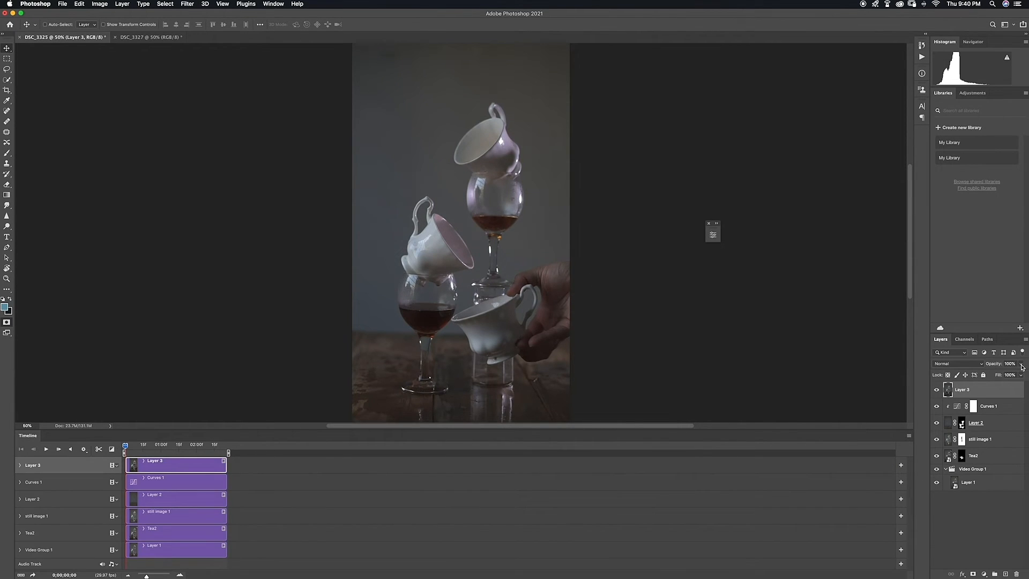
Lower Layer 3's opacity to 41% and rotate and move it so its hand-held cup aligns with the lowest cup.
{"action": "left_click", "coordinate": [1020, 364]}
{"action": "left_click_drag", "start_coordinate": [1011, 375], "coordinate": [999, 375]}
{"action": "scroll", "coordinate": [489, 241], "scroll_direction": "up", "scroll_amount": 1}
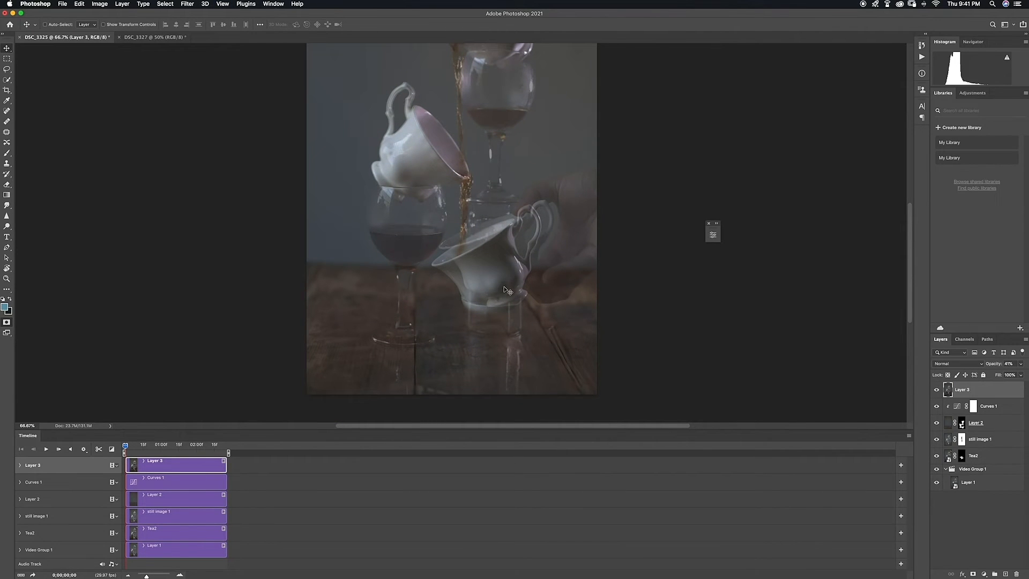
{"action": "key", "text": "super+t"}
{"action": "left_click_drag", "start_coordinate": [627, 198], "coordinate": [616, 162]}
{"action": "left_click_drag", "start_coordinate": [542, 210], "coordinate": [530, 242]}
{"action": "key", "text": "Return"}
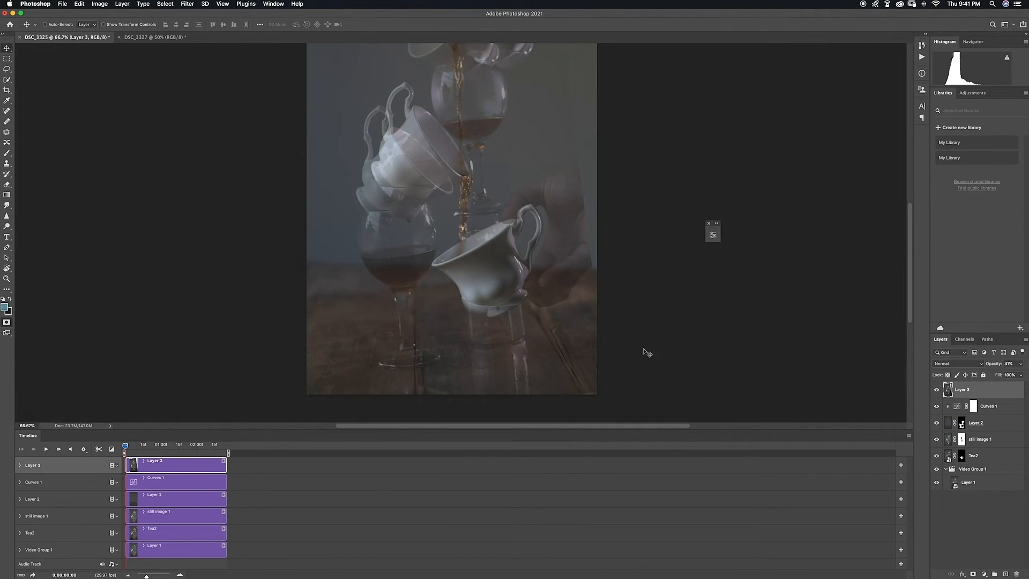
Restore Layer 3's opacity to 100% and add a black layer mask that hides it.
{"action": "left_click", "coordinate": [1020, 364]}
{"action": "left_click_drag", "start_coordinate": [1003, 374], "coordinate": [1026, 374]}
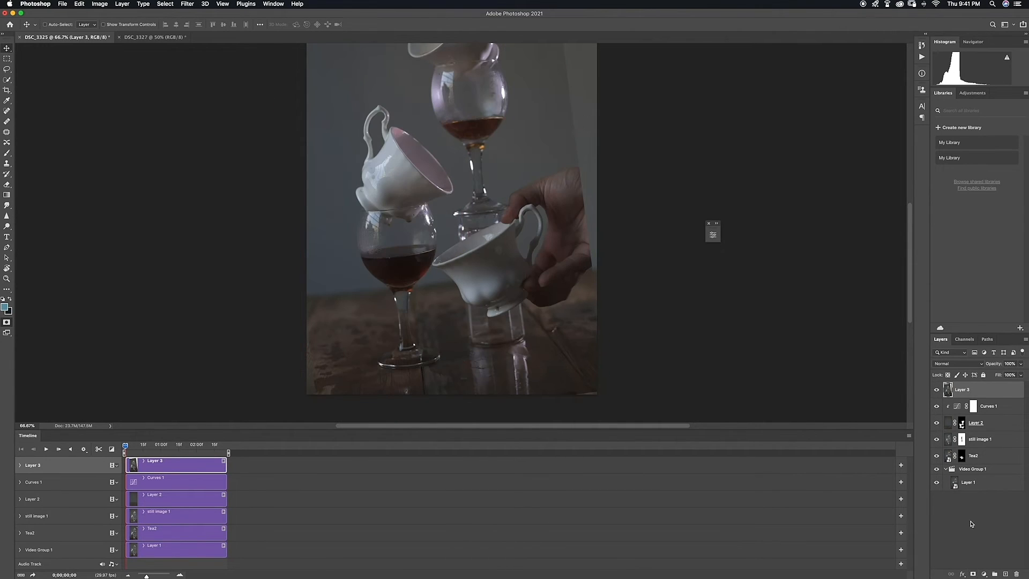
{"action": "left_click", "coordinate": [972, 573], "text": "alt"}
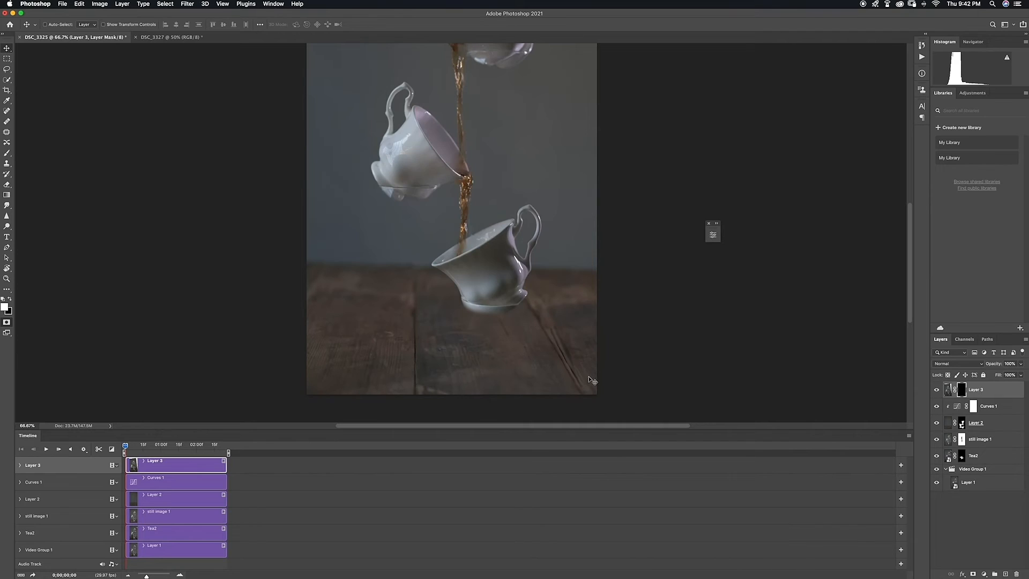
Paint white on the Layer 3 mask with a smaller brush over the base of the lowest cup.
{"action": "key", "text": "b"}
{"action": "key", "text": "bracketleft"}
{"action": "key", "text": "bracketleft"}
{"action": "key", "text": "bracketleft"}
{"action": "key", "text": "bracketleft"}
{"action": "key", "text": "bracketleft"}
{"action": "key", "text": "bracketleft"}
{"action": "key", "text": "bracketleft"}
{"action": "key", "text": "bracketleft"}
{"action": "mouse_move", "coordinate": [467, 303]}
{"action": "left_mouse_down"}
{"action": "mouse_move", "coordinate": [489, 312]}
{"action": "mouse_move", "coordinate": [516, 304]}
{"action": "mouse_move", "coordinate": [493, 322]}
{"action": "left_mouse_up"}
{"action": "key", "text": "x"}
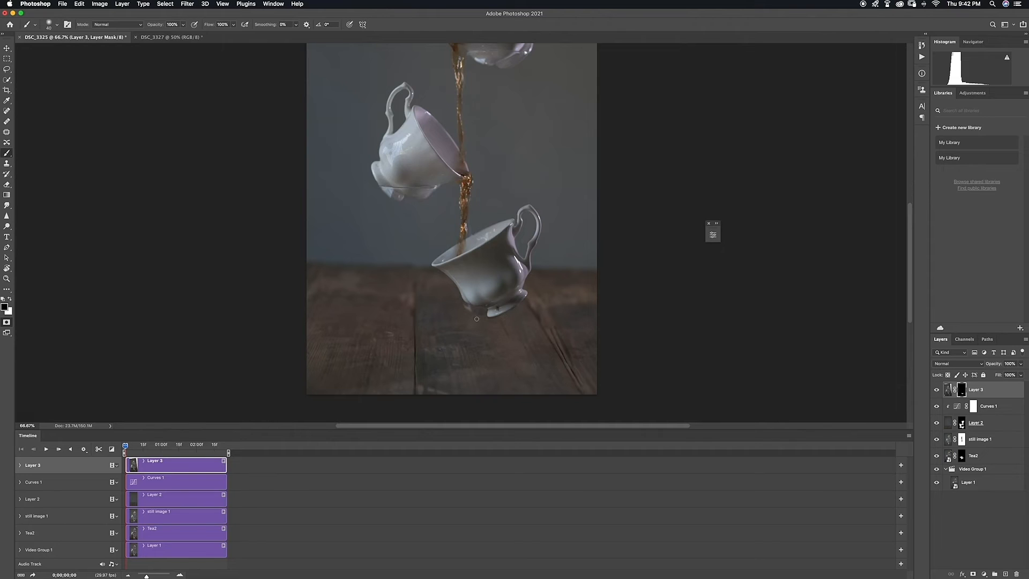
Move Layer 2 and its clipped Curves 1 adjustment above Layer 3.
{"action": "left_click", "coordinate": [993, 422]}
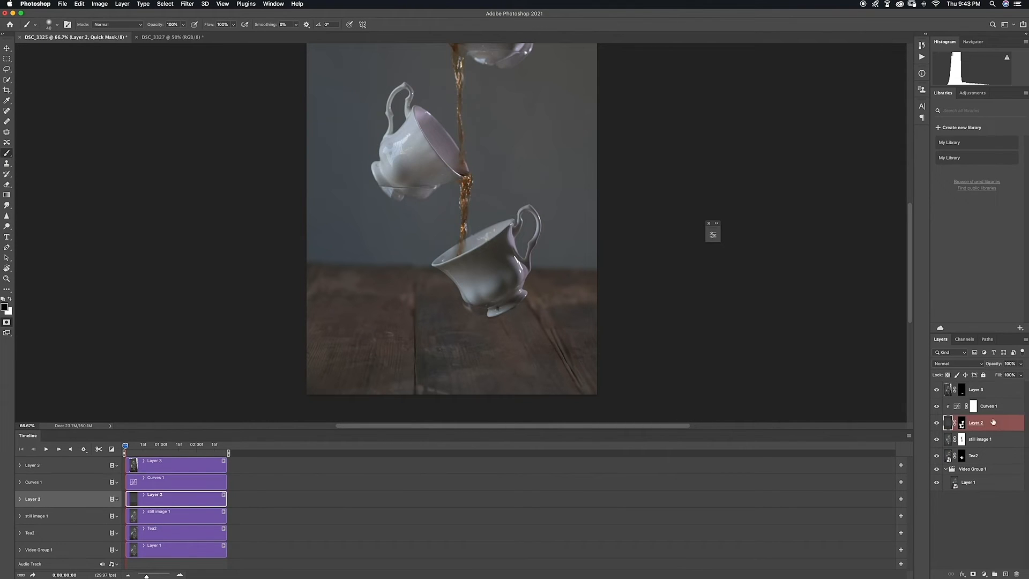
{"action": "left_click", "coordinate": [994, 409], "text": "shift"}
{"action": "left_click_drag", "start_coordinate": [992, 424], "coordinate": [985, 392]}
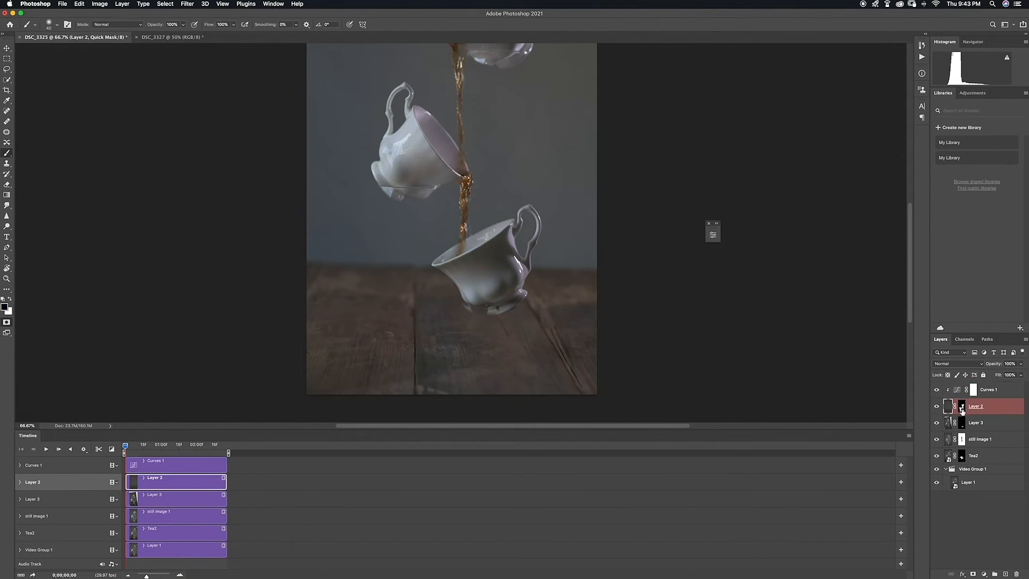
Leave Quick Mask mode and paint black on the Layer 2 mask to reveal the base of the lowest cup.
{"action": "key", "text": "q"}
{"action": "left_click", "coordinate": [990, 421]}
{"action": "double_click", "coordinate": [963, 408]}
{"action": "key", "text": "q"}
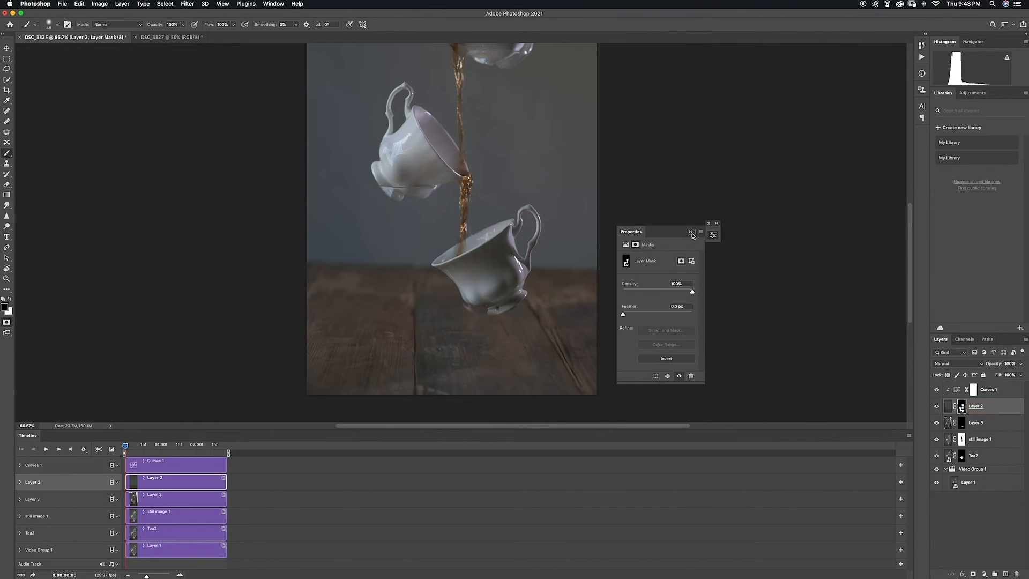
{"action": "left_click", "coordinate": [691, 232]}
{"action": "key", "text": "bracketright"}
{"action": "key", "text": "bracketright"}
{"action": "key", "text": "bracketright"}
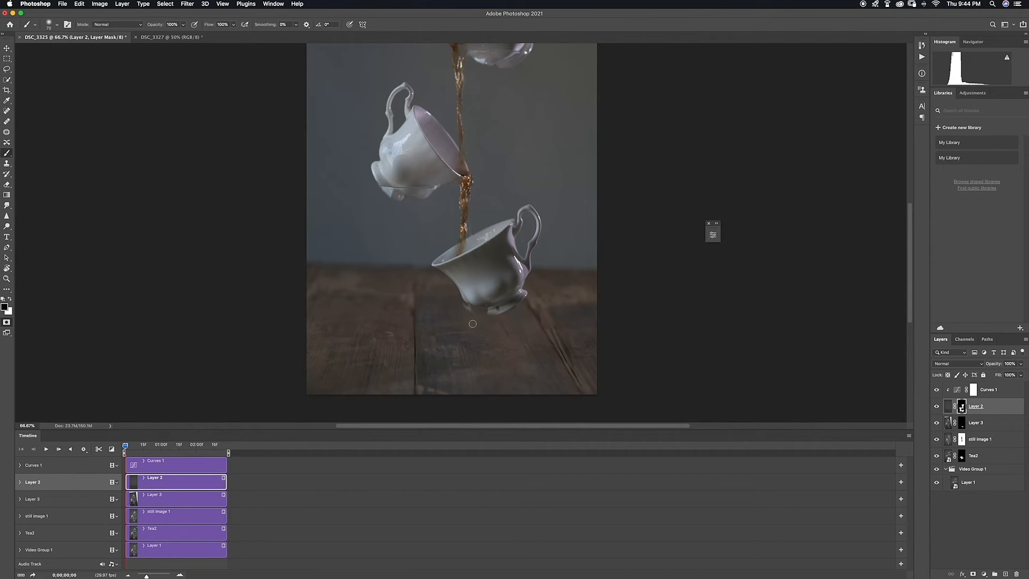
{"action": "key", "text": "x"}
{"action": "key", "text": "x"}
{"action": "left_click_drag", "start_coordinate": [499, 309], "coordinate": [495, 312]}
{"action": "key", "text": "super+minus"}
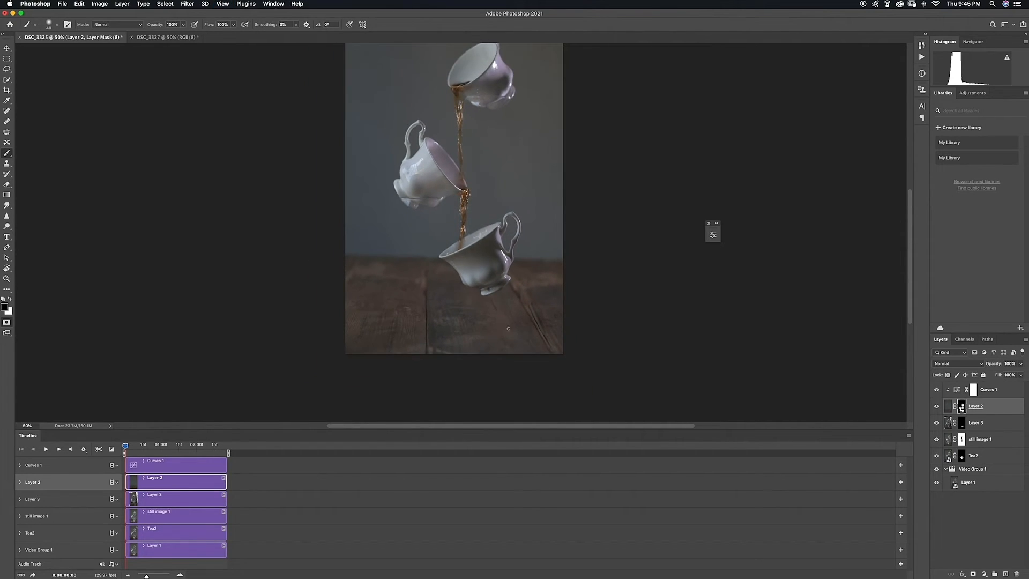
{"action": "key", "text": "super+minus"}
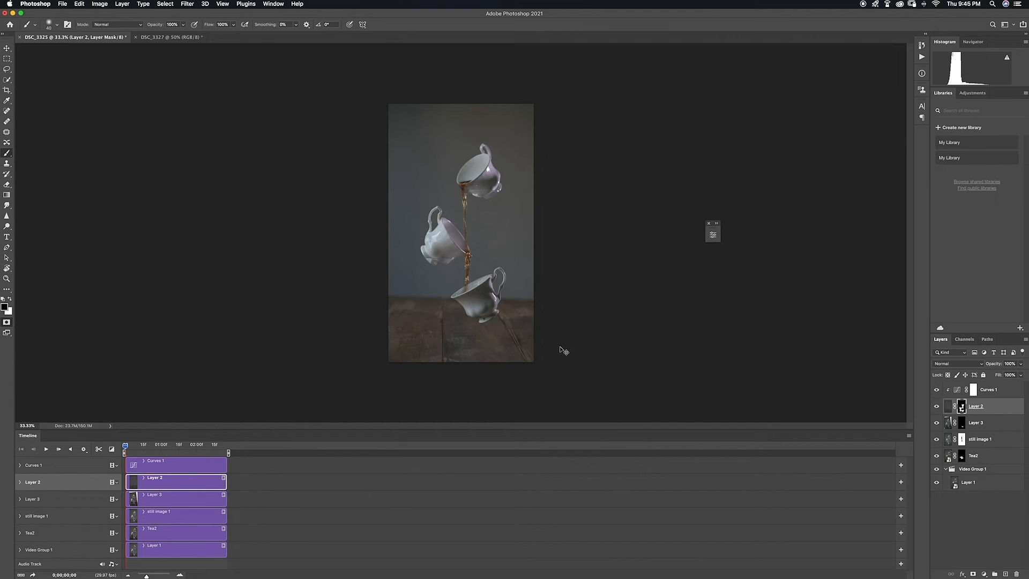
Stamp all visible layers into a new layer above Curves 1 and trim its timeline clip to end with the other clips.
{"action": "key", "text": "super+plus"}
{"action": "key", "text": "super+plus"}
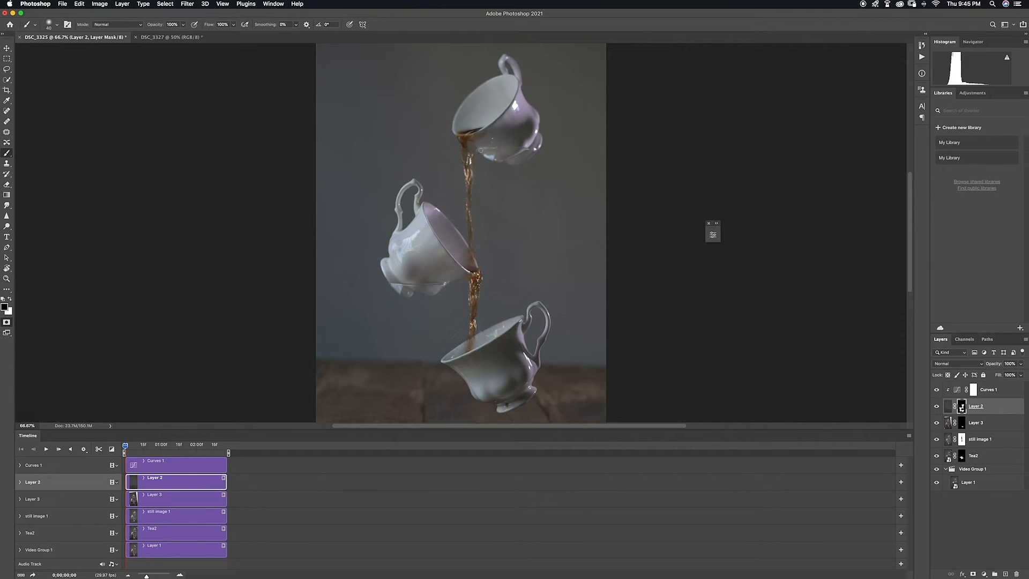
{"action": "key", "text": "alt+bracketright"}
{"action": "key", "text": "q"}
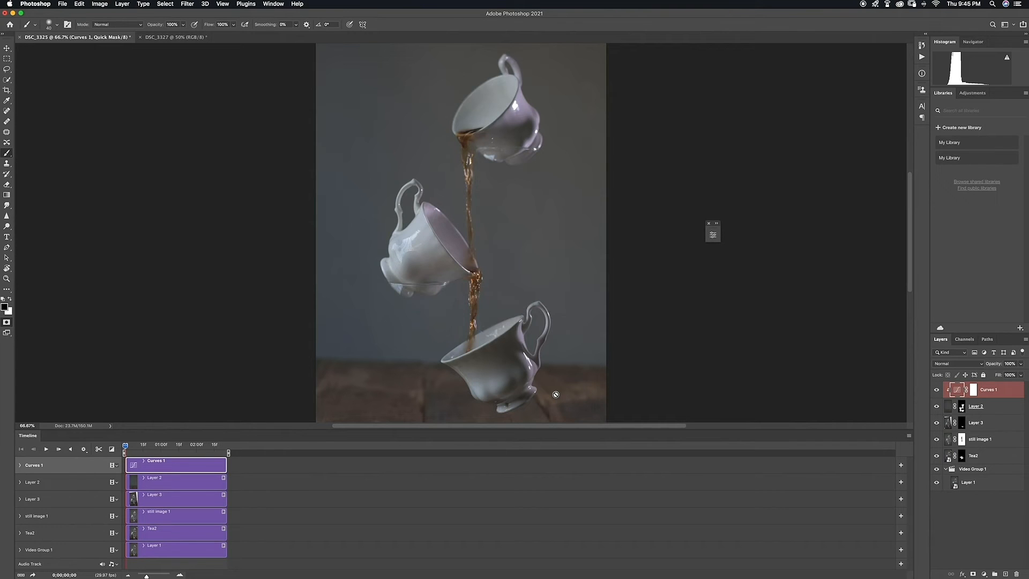
{"action": "key", "text": "q"}
{"action": "key", "text": "alt+shift+super+e"}
{"action": "left_click_drag", "start_coordinate": [303, 466], "coordinate": [227, 465]}
Try to clone clean porcelain over the dark support line along the middle cup's base with the Clone Stamp.
{"action": "left_click", "coordinate": [7, 164]}
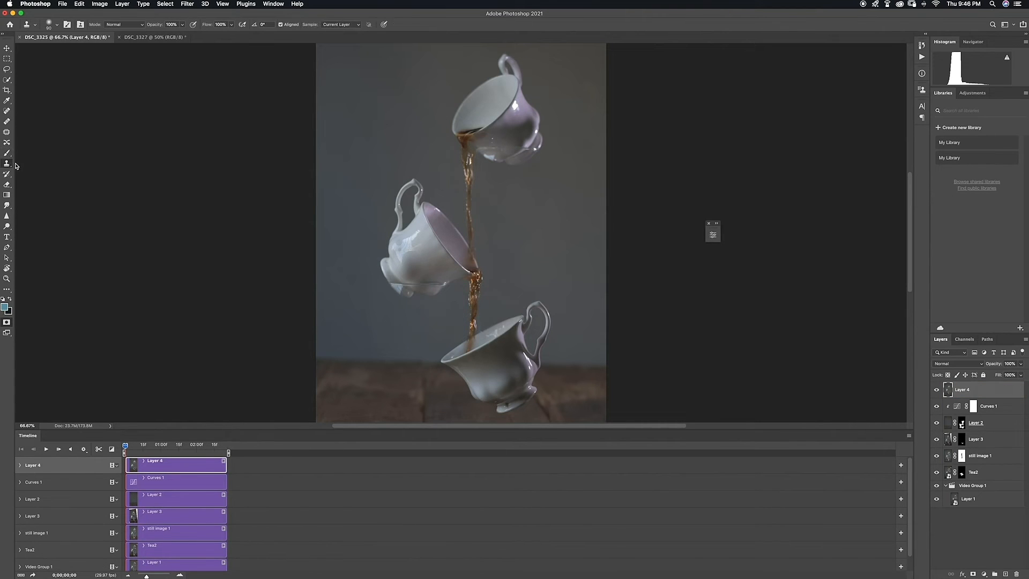
{"action": "key", "text": "super+plus"}
{"action": "key", "text": "super+plus"}
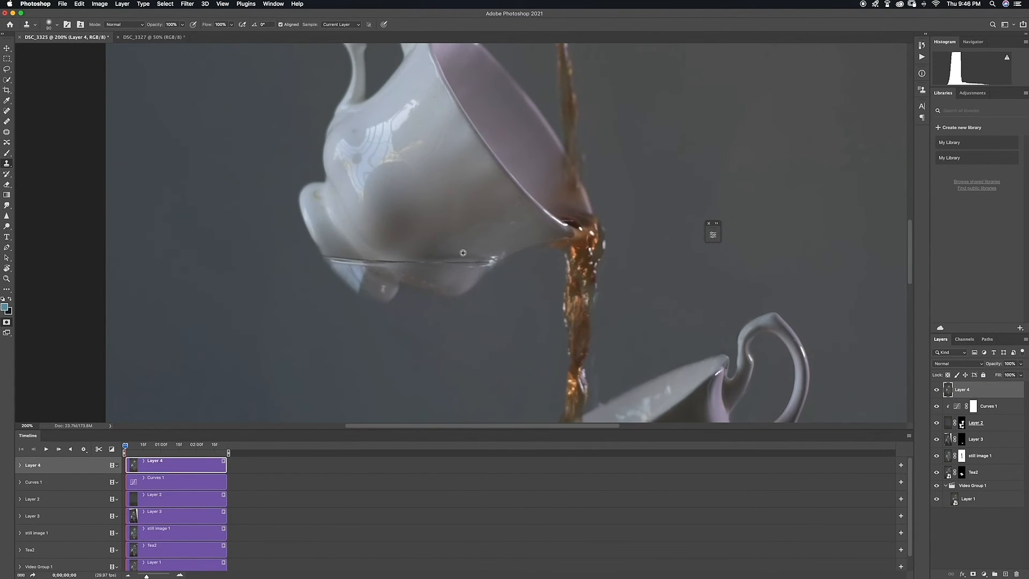
{"action": "left_click", "coordinate": [466, 249], "text": "alt"}
{"action": "mouse_move", "coordinate": [459, 264]}
{"action": "left_mouse_down"}
{"action": "mouse_move", "coordinate": [483, 260]}
{"action": "mouse_move", "coordinate": [465, 270]}
{"action": "left_mouse_up"}
{"action": "key", "text": "super+z"}
{"action": "key", "text": "super+minus"}
{"action": "key", "text": "super+minus"}
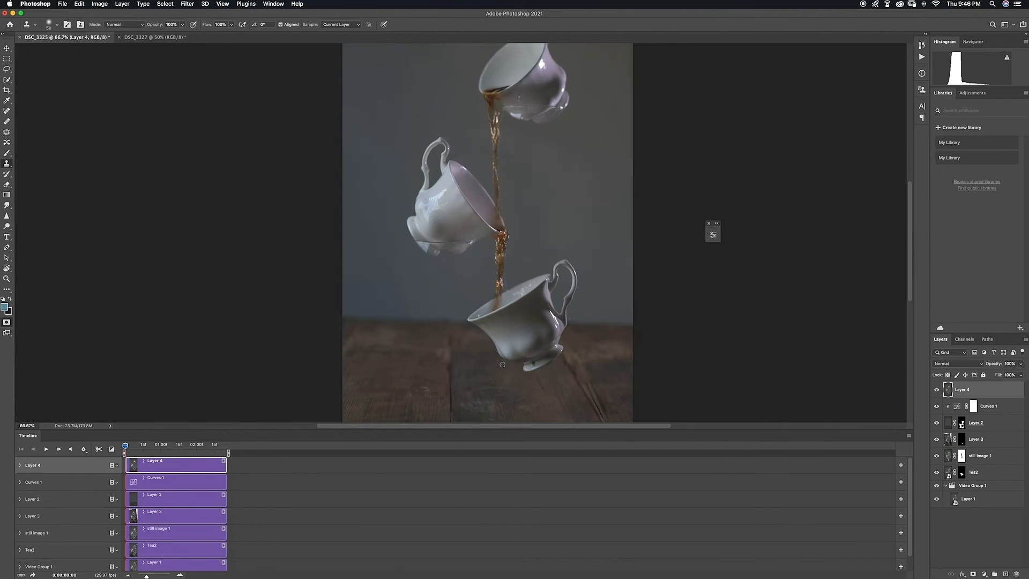
{"action": "key", "text": "b"}
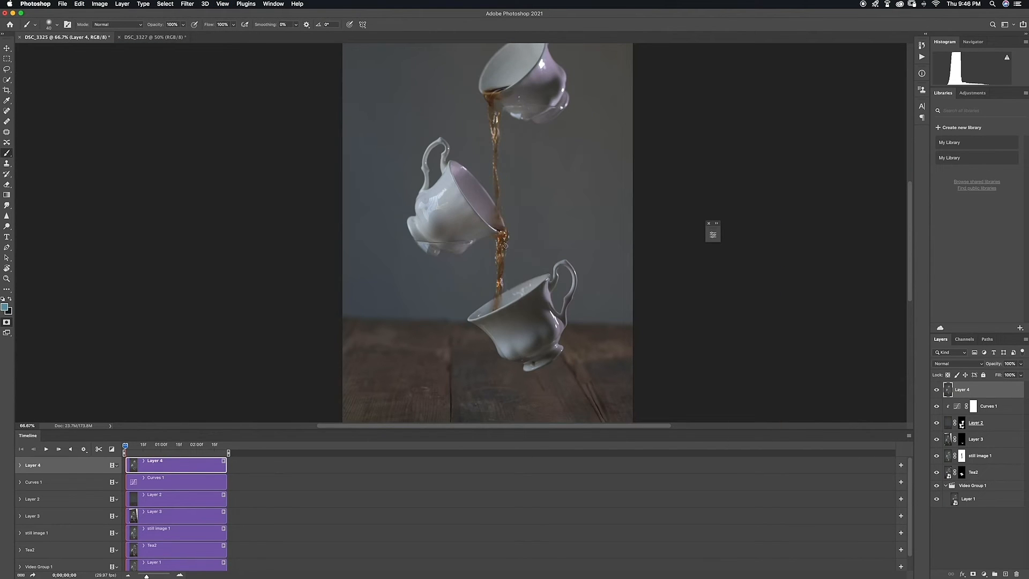
Lasso the support line and glass remnant along the middle cup's base and fill the selection to remove them.
{"action": "left_click", "coordinate": [7, 69]}
{"action": "key", "text": "super+plus"}
{"action": "key", "text": "super+plus"}
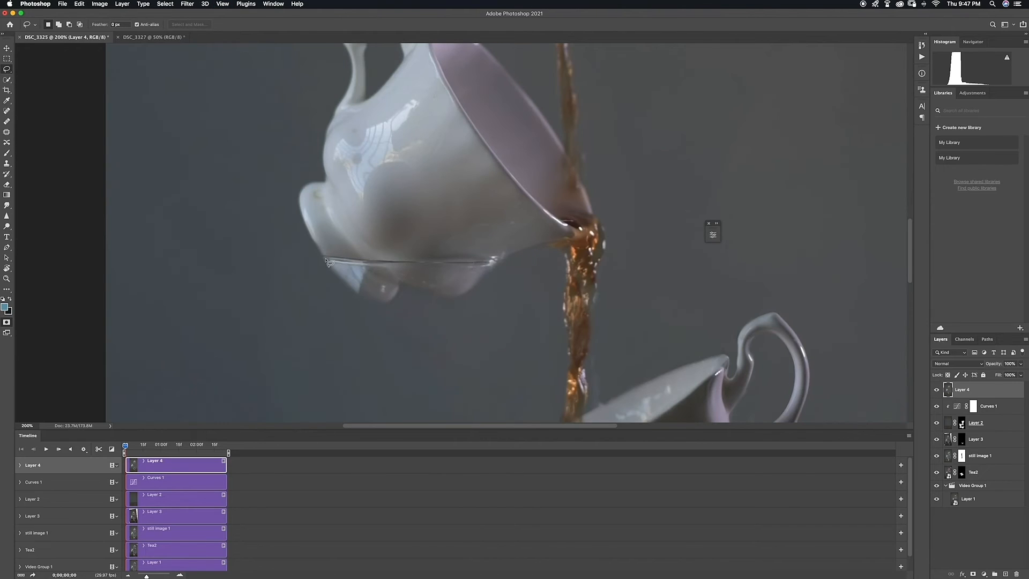
{"action": "mouse_move", "coordinate": [322, 251]}
{"action": "left_mouse_down"}
{"action": "mouse_move", "coordinate": [486, 271]}
{"action": "mouse_move", "coordinate": [424, 255]}
{"action": "mouse_move", "coordinate": [500, 262]}
{"action": "mouse_move", "coordinate": [314, 251]}
{"action": "left_mouse_up"}
{"action": "key", "text": "super+d"}
{"action": "key", "text": "shift+F5"}
{"action": "left_click", "coordinate": [569, 246]}
{"action": "key", "text": "super+d"}
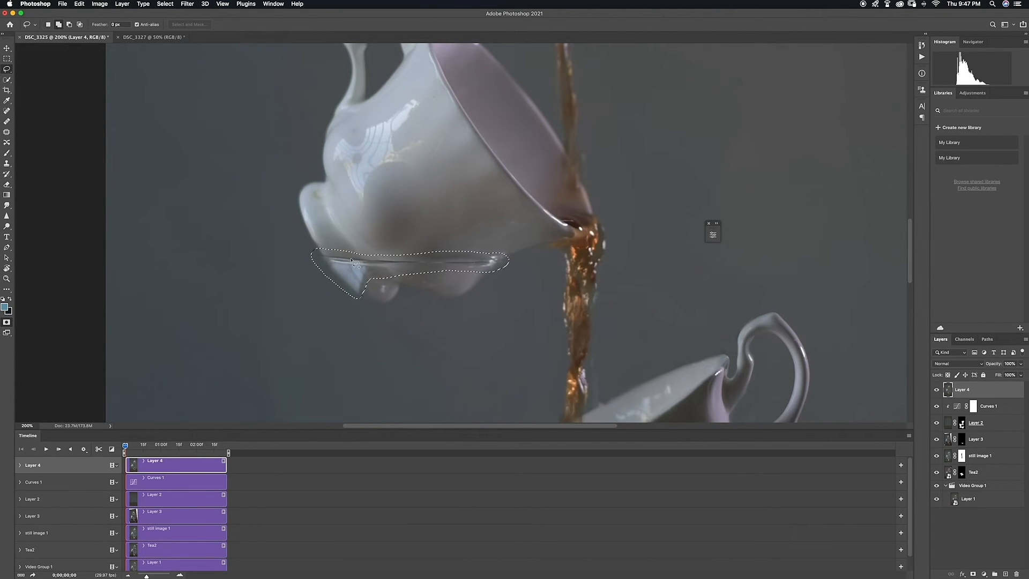
{"action": "key", "text": "shift+F5"}
{"action": "left_click", "coordinate": [526, 249]}
{"action": "left_click", "coordinate": [527, 248]}
{"action": "left_click", "coordinate": [569, 247]}
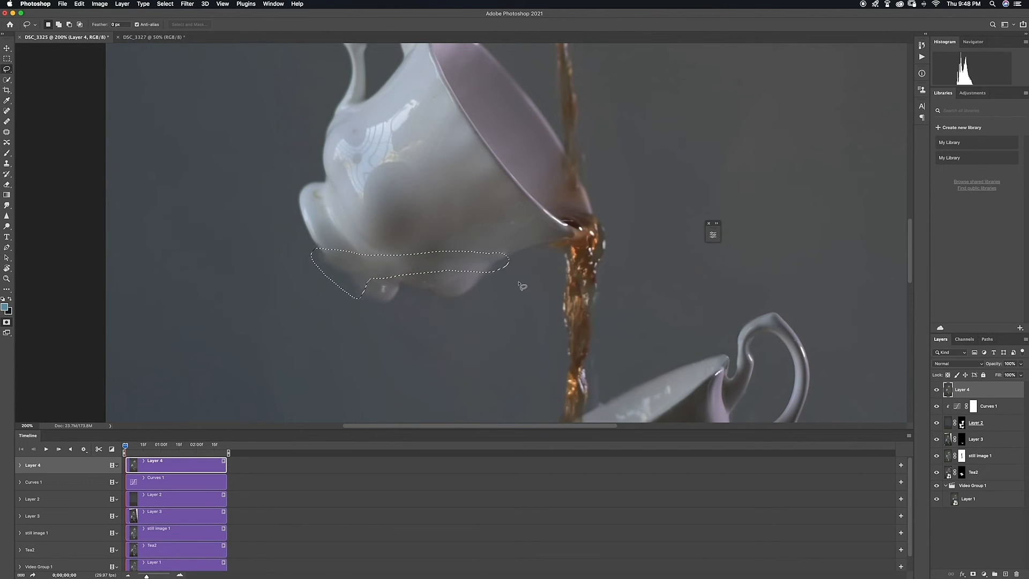
{"action": "key", "text": "super+d"}
Rebuild the outer rim of the middle cup's base with the Clone Stamp and clean the background beside it.
{"action": "left_click", "coordinate": [7, 163]}
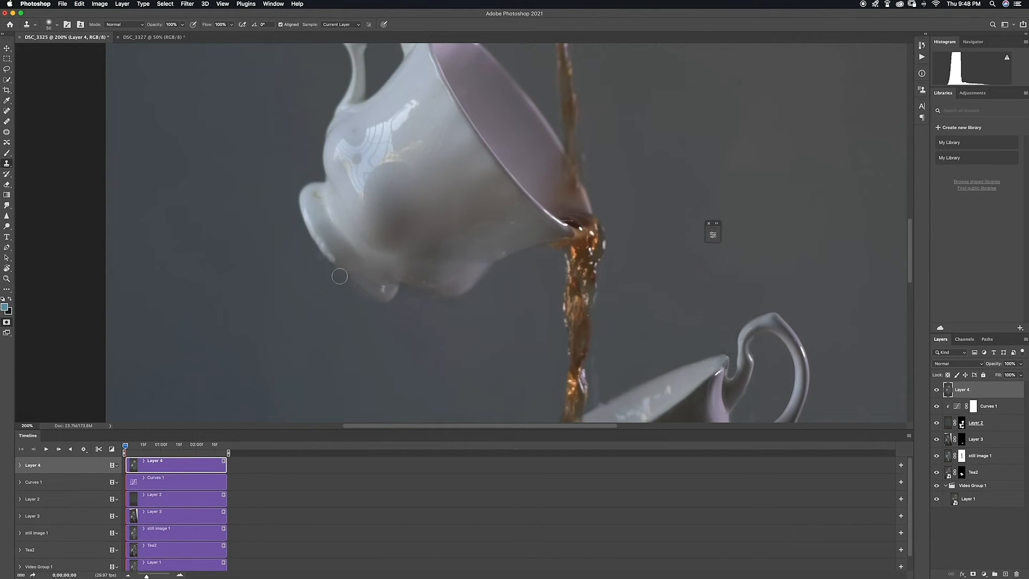
{"action": "left_click", "coordinate": [323, 251], "text": "alt"}
{"action": "left_click_drag", "start_coordinate": [333, 263], "coordinate": [367, 294]}
{"action": "mouse_move", "coordinate": [334, 262]}
{"action": "left_mouse_down"}
{"action": "mouse_move", "coordinate": [351, 276]}
{"action": "mouse_move", "coordinate": [317, 236]}
{"action": "mouse_move", "coordinate": [334, 266]}
{"action": "left_mouse_up"}
{"action": "left_click", "coordinate": [316, 246], "text": "alt"}
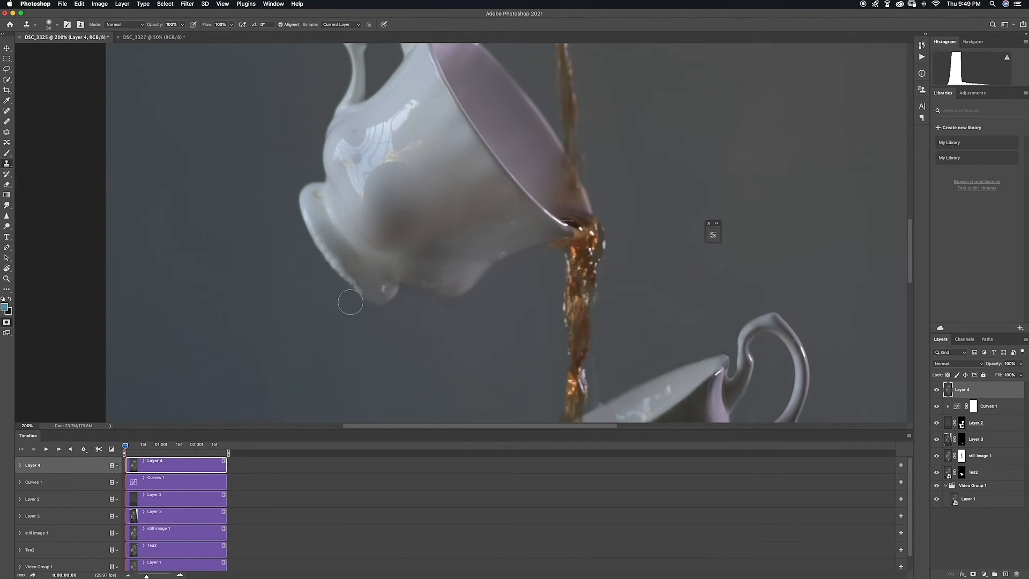
{"action": "left_click", "coordinate": [335, 286], "text": "alt"}
{"action": "mouse_move", "coordinate": [333, 287]}
{"action": "left_mouse_down"}
{"action": "mouse_move", "coordinate": [347, 282]}
{"action": "mouse_move", "coordinate": [357, 306]}
{"action": "left_mouse_up"}
{"action": "key", "text": "super+minus"}
{"action": "key", "text": "super+minus"}
{"action": "key", "text": "super+minus"}
{"action": "key", "text": "super+minus"}
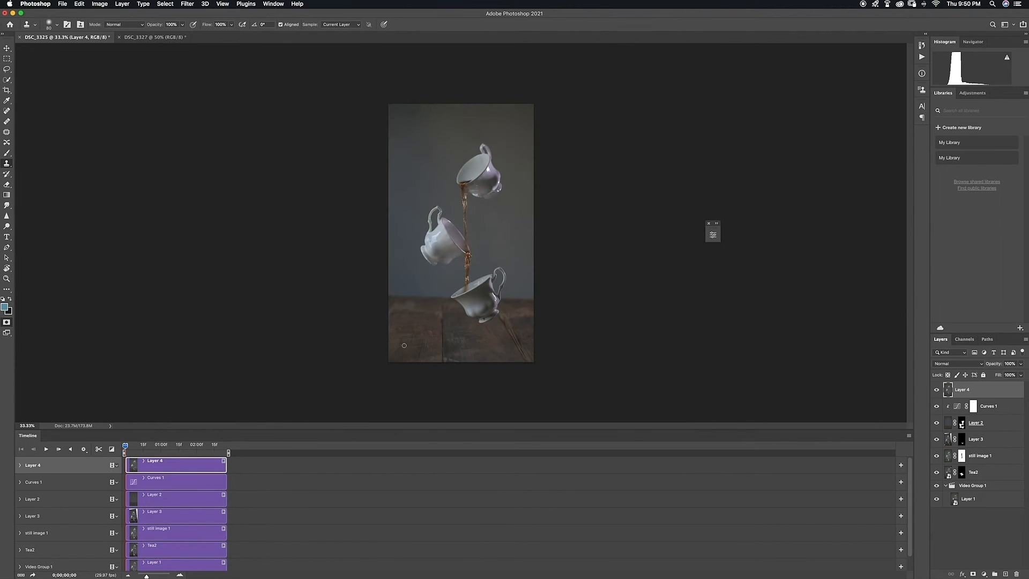
Lasso a small area on the middle cup's body, fill it, and undo the last retouch.
{"action": "key", "text": "super+plus"}
{"action": "key", "text": "super+plus"}
{"action": "key", "text": "super+plus"}
{"action": "key", "text": "super+plus"}
{"action": "key", "text": "l"}
{"action": "mouse_move", "coordinate": [400, 240]}
{"action": "left_mouse_down"}
{"action": "mouse_move", "coordinate": [537, 217]}
{"action": "mouse_move", "coordinate": [399, 241]}
{"action": "left_mouse_up"}
{"action": "key", "text": "shift+F5"}
{"action": "key", "text": "Return"}
{"action": "key", "text": "super+d"}
{"action": "key", "text": "s"}
{"action": "key", "text": "super+z"}
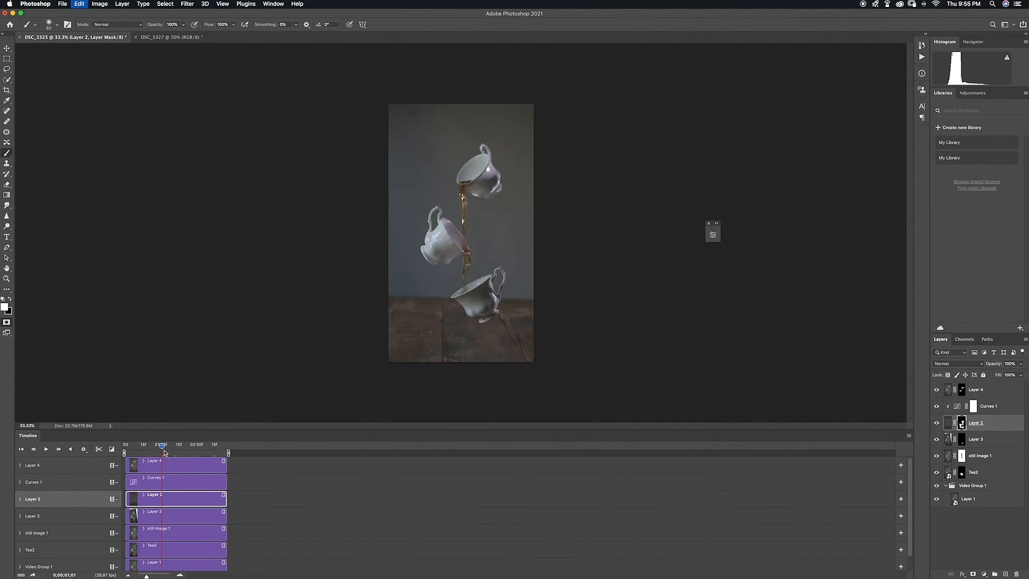
{"action": "key", "text": "super+plus"}
{"action": "key", "text": "super+plus"}
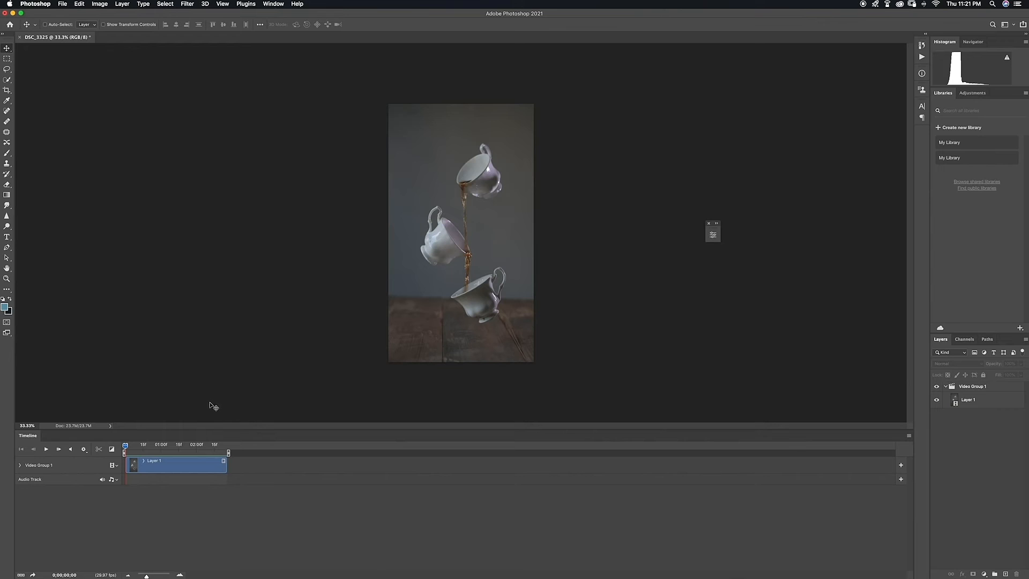
Check the timeline's loop playback option and trim about 14 frames off the start of the Layer 1 clip.
{"action": "left_click", "coordinate": [84, 450]}
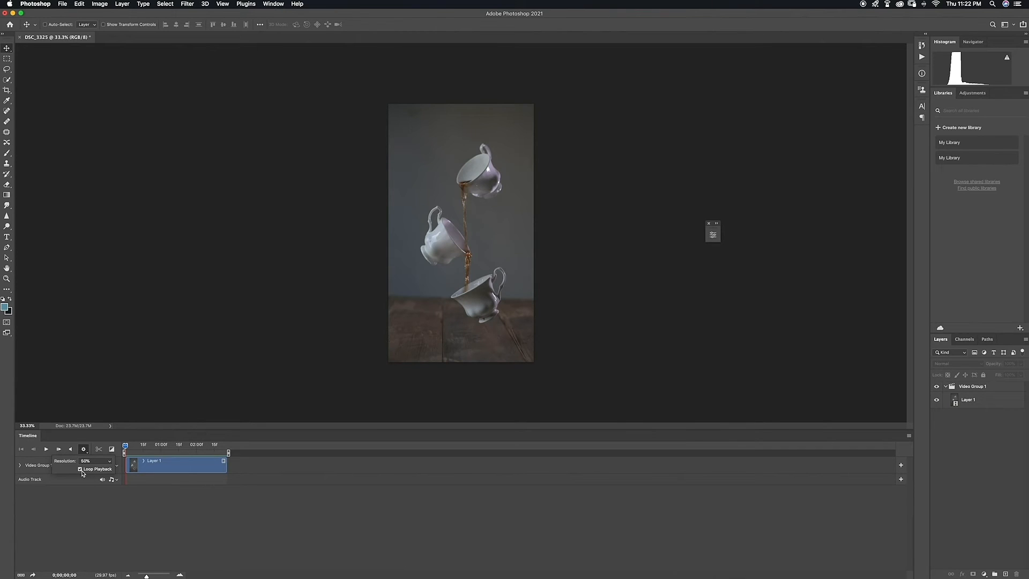
{"action": "left_click", "coordinate": [150, 446]}
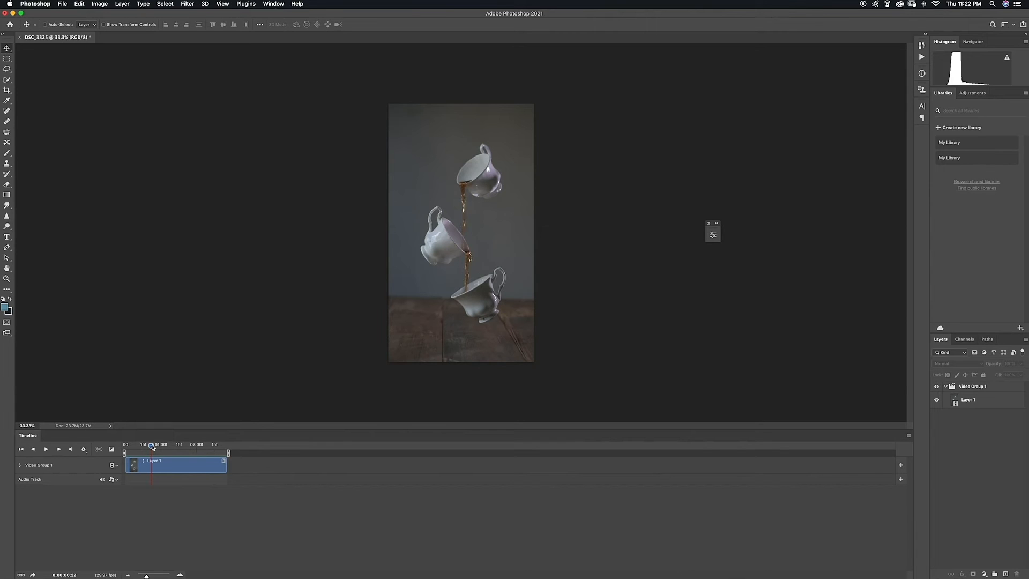
{"action": "left_click_drag", "start_coordinate": [151, 446], "coordinate": [125, 442]}
{"action": "left_click", "coordinate": [131, 467]}
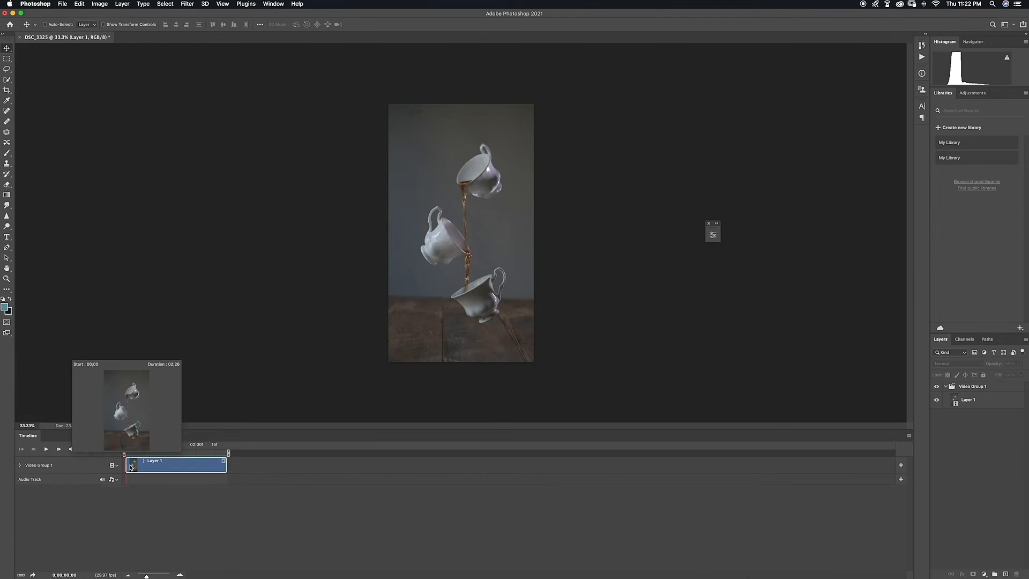
{"action": "left_click_drag", "start_coordinate": [133, 466], "coordinate": [148, 469]}
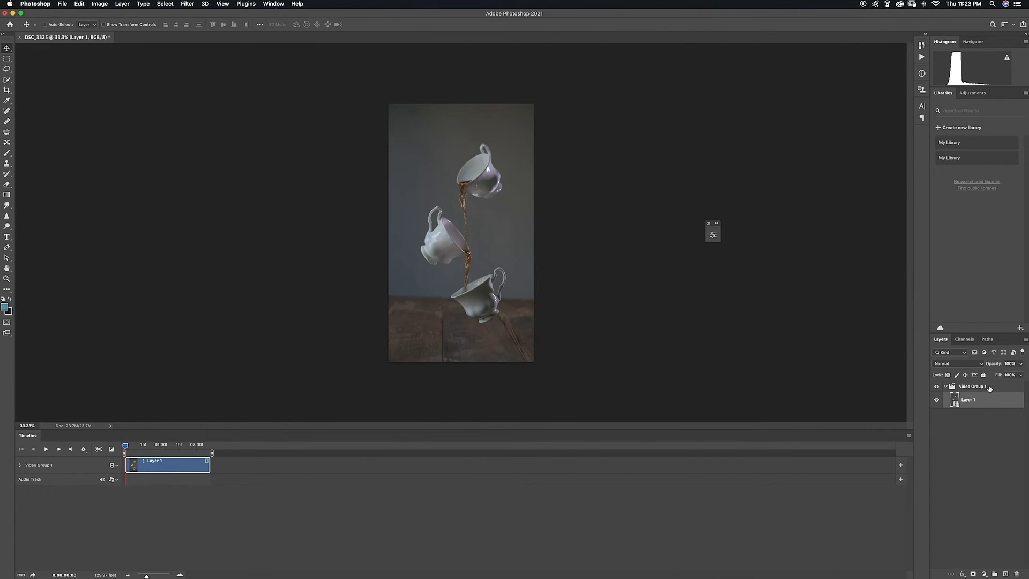
Duplicate Video Group 1 and move the original group's clip so it starts where the duplicate's clip ends.
{"action": "left_click_drag", "start_coordinate": [992, 387], "coordinate": [1005, 573]}
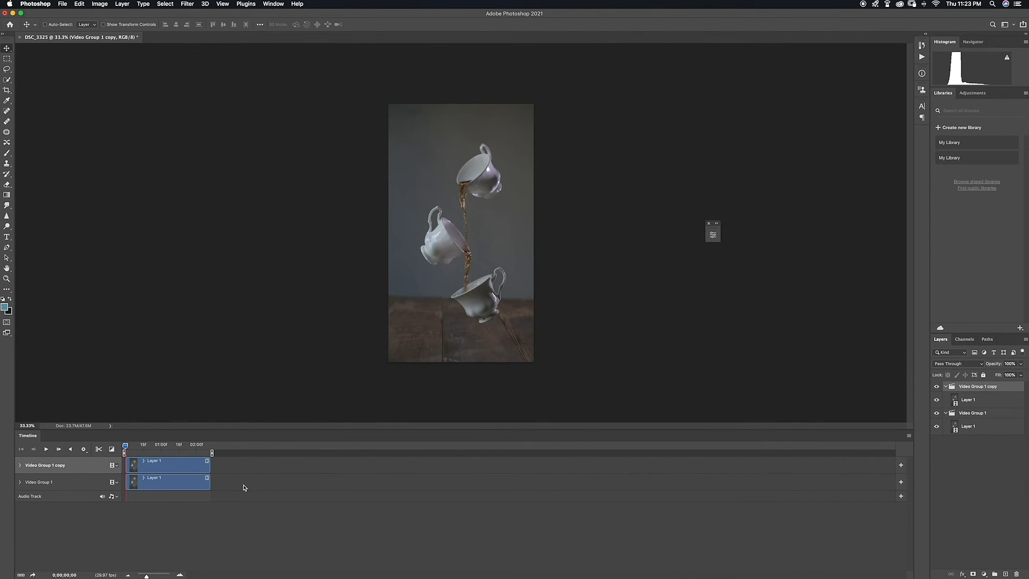
{"action": "left_click", "coordinate": [186, 487]}
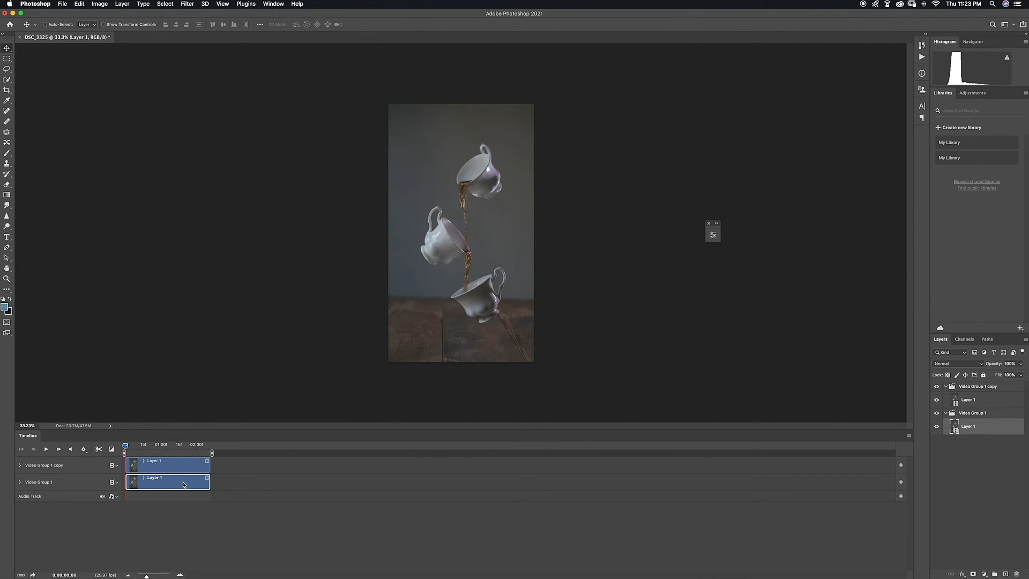
{"action": "left_click_drag", "start_coordinate": [182, 482], "coordinate": [268, 482]}
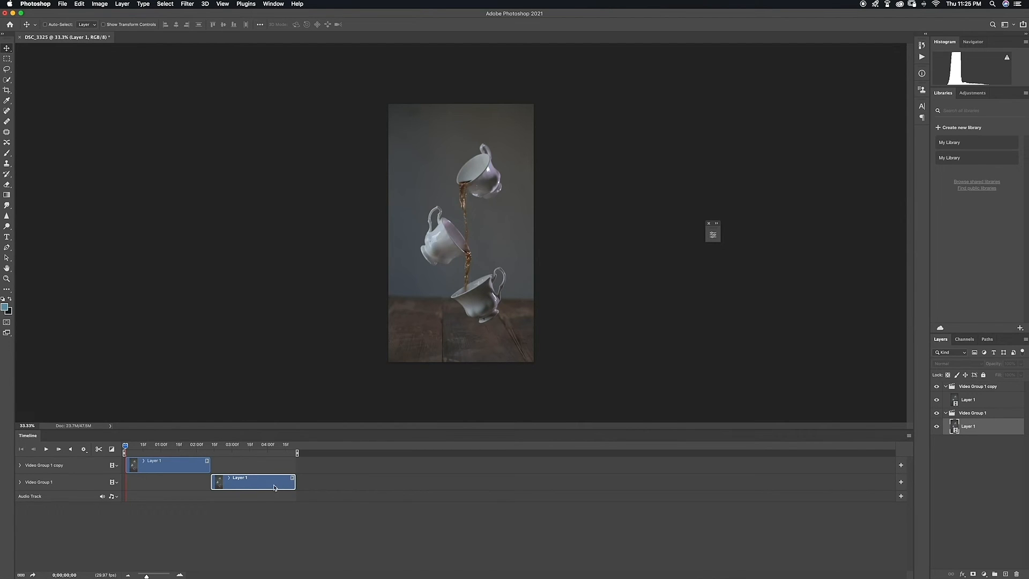
Extend the start of Video Group 1's clip back to 0;00;01;28 and trim its end to match the duplicate's clip.
{"action": "left_click", "coordinate": [211, 479]}
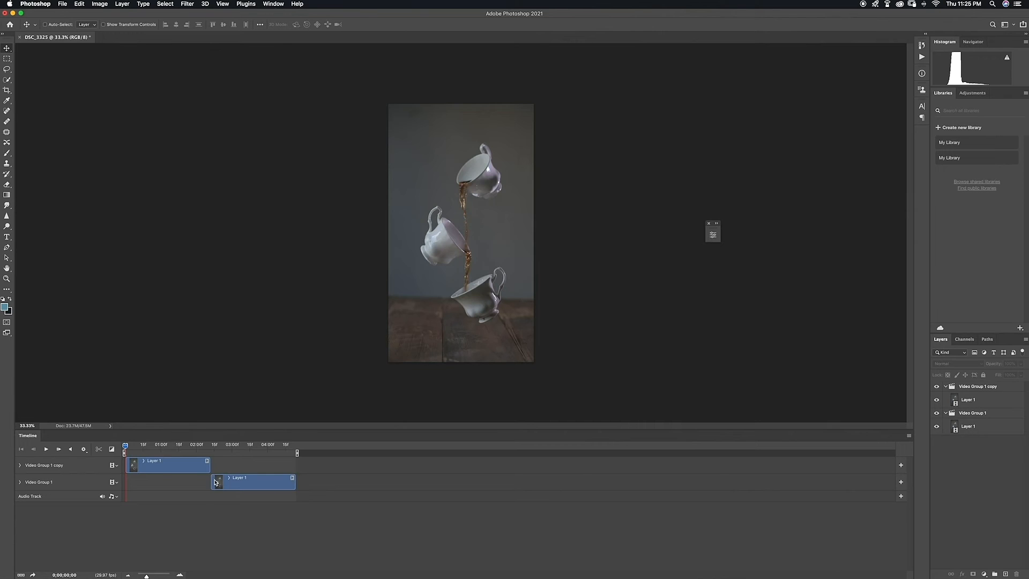
{"action": "left_click", "coordinate": [215, 482]}
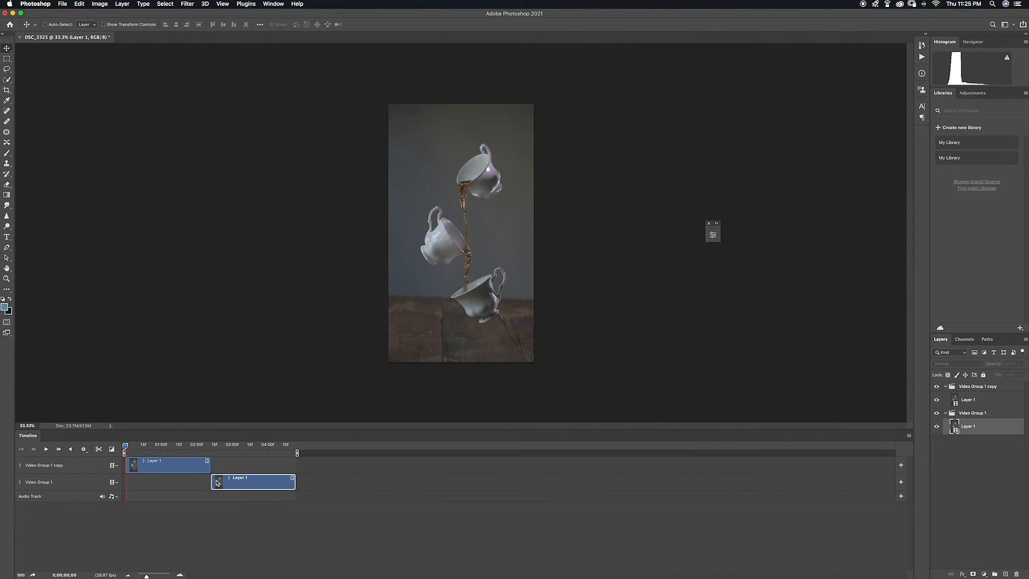
{"action": "left_click_drag", "start_coordinate": [212, 482], "coordinate": [195, 482]}
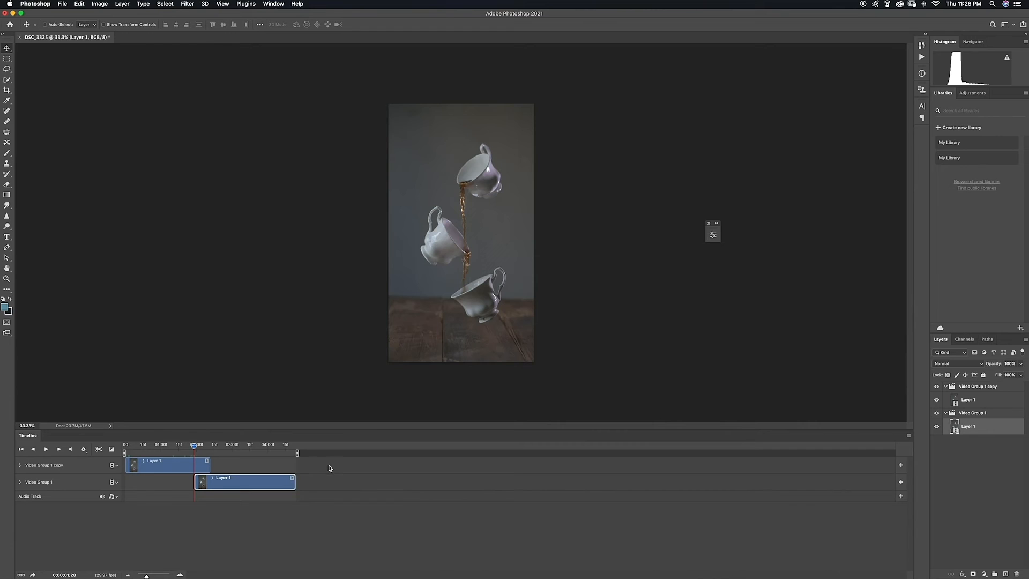
{"action": "left_click_drag", "start_coordinate": [295, 482], "coordinate": [210, 481]}
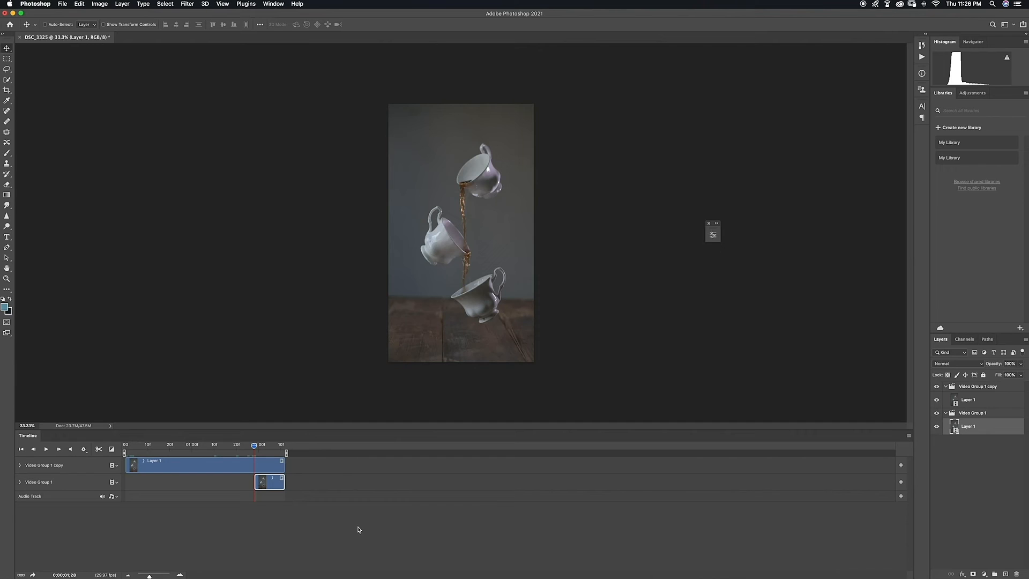
Keyframe the duplicate clip's opacity from 100% at 0;00;01;28 to 0% at 0;00;02;11 and play back the loop.
{"action": "left_click", "coordinate": [233, 466]}
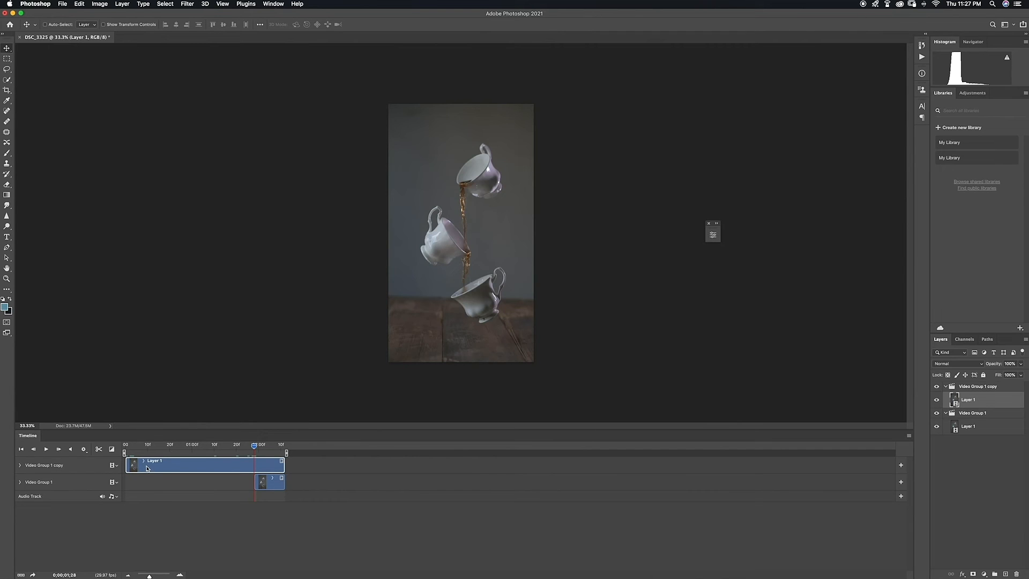
{"action": "left_click", "coordinate": [21, 465]}
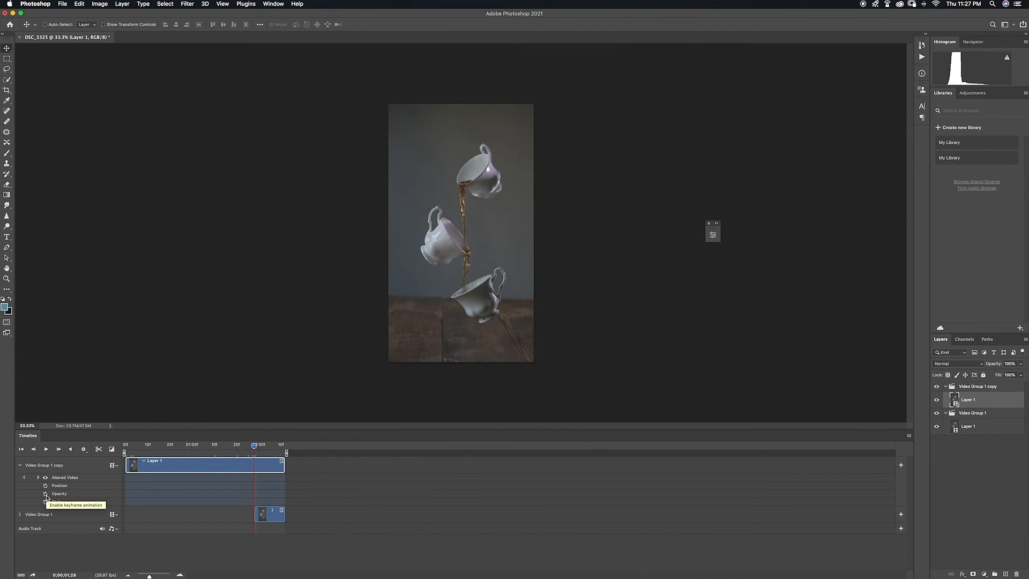
{"action": "left_click", "coordinate": [46, 493]}
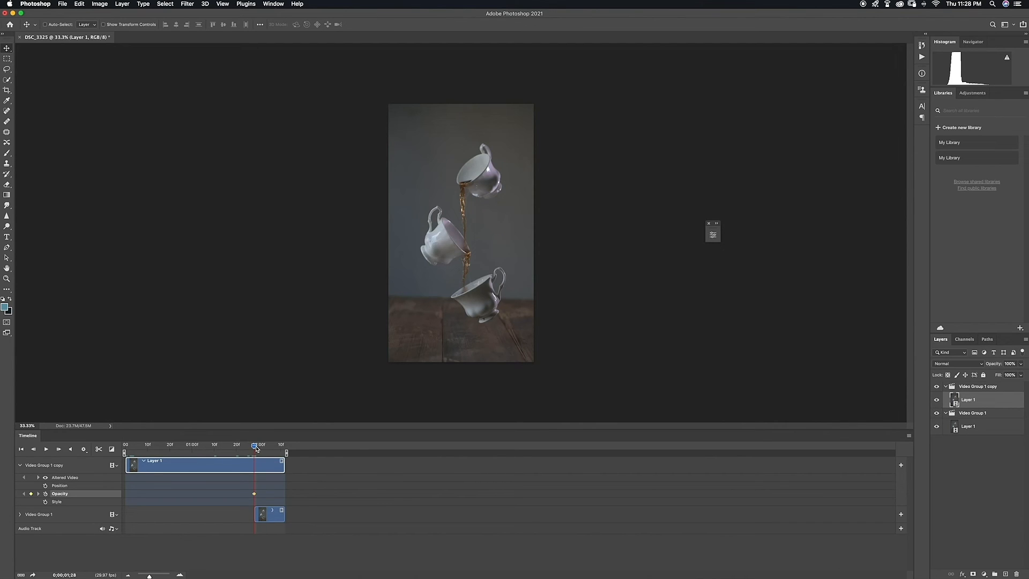
{"action": "left_click_drag", "start_coordinate": [255, 448], "coordinate": [285, 448]}
{"action": "left_click", "coordinate": [1020, 364]}
{"action": "left_click_drag", "start_coordinate": [1020, 375], "coordinate": [985, 381]}
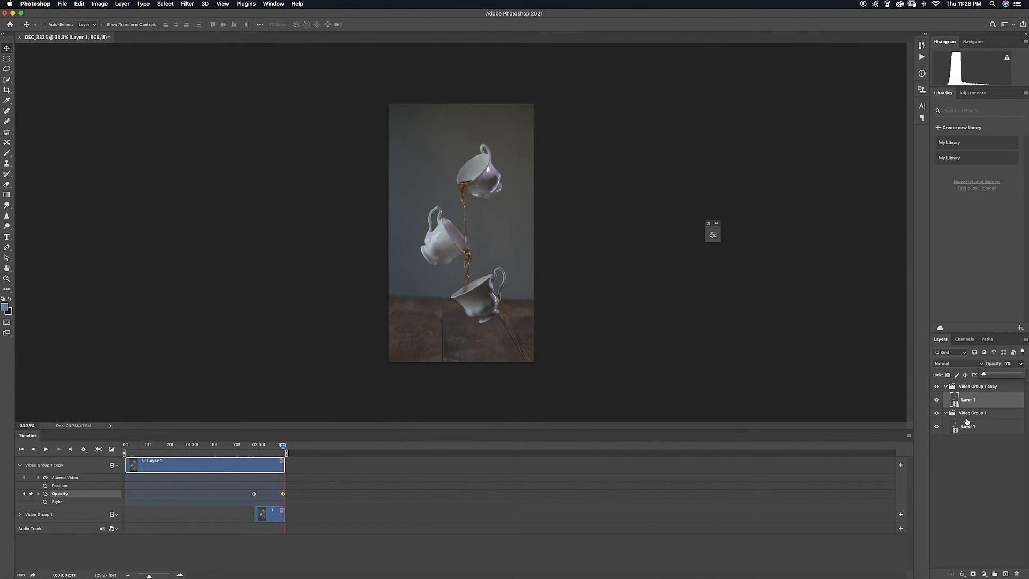
{"action": "left_click_drag", "start_coordinate": [982, 401], "coordinate": [981, 402]}
{"action": "key", "text": "space"}
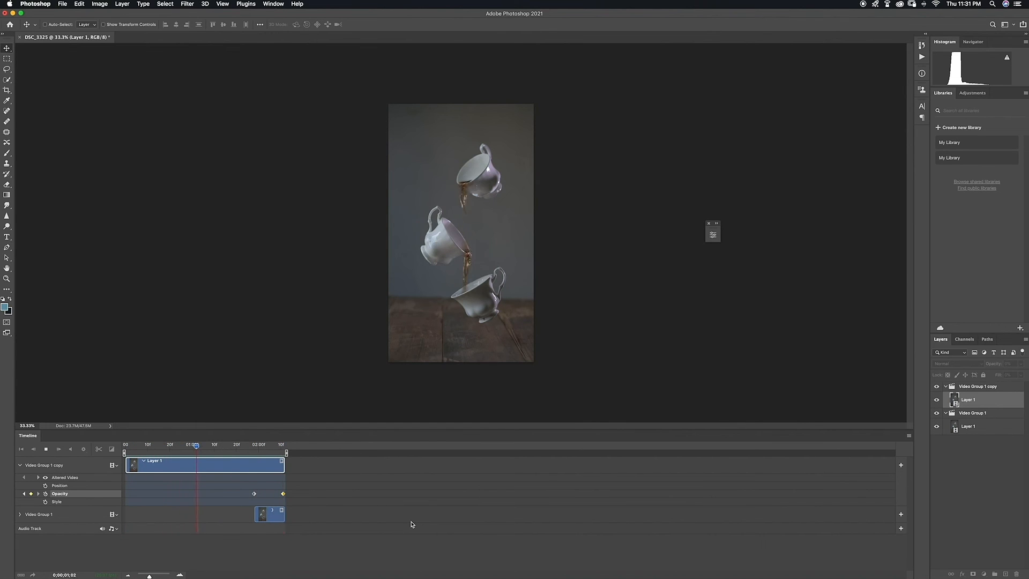
{"action": "key", "text": "space"}
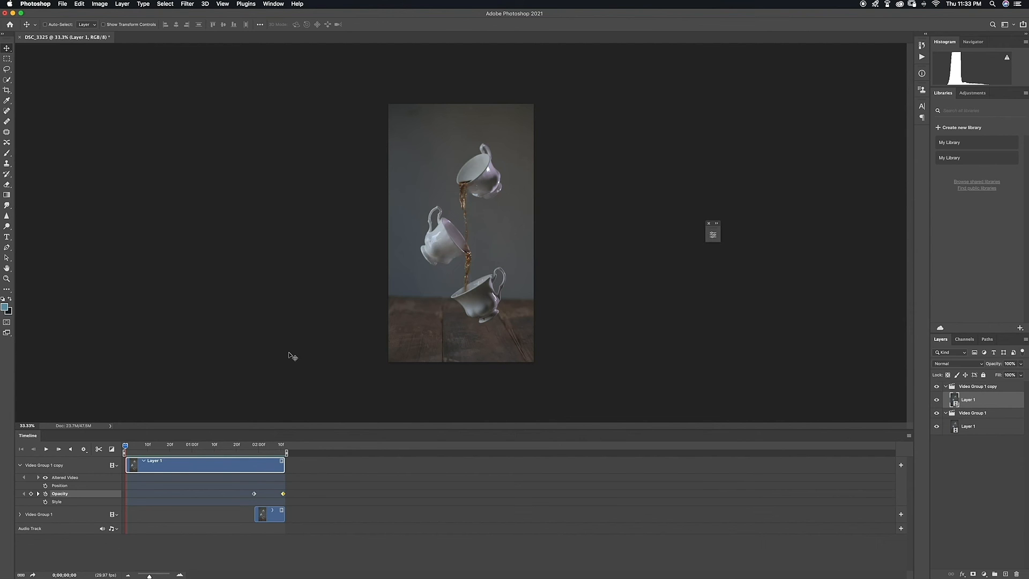
Preview DSC_3327.MOV in QuickTime Player and open that video from the 102ND850 folder in Photoshop.
{"action": "key", "text": "super+o"}
{"action": "double_click", "coordinate": [411, 105]}
{"action": "double_click", "coordinate": [366, 105]}
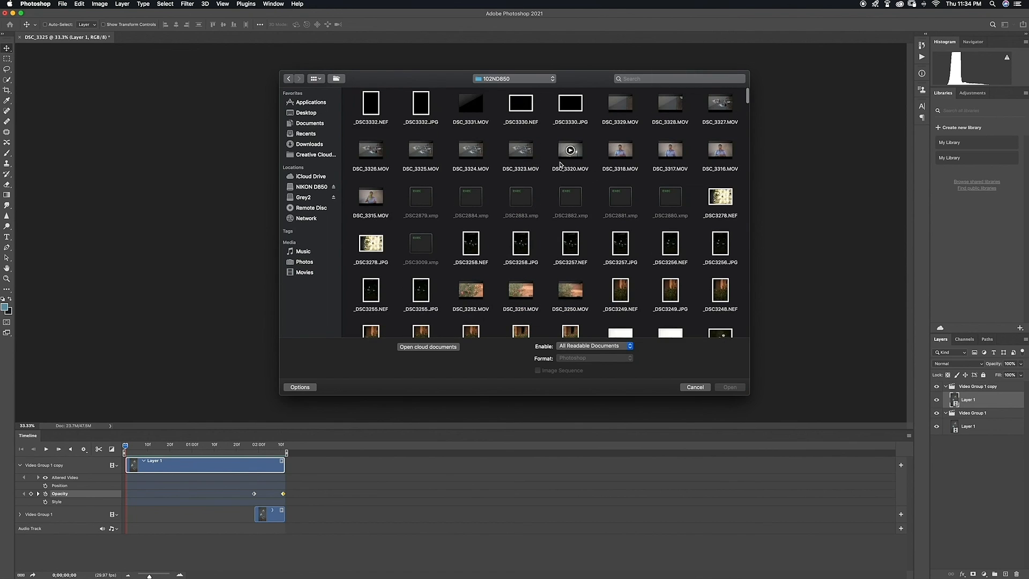
{"action": "left_click", "coordinate": [204, 565]}
{"action": "double_click", "coordinate": [839, 543]}
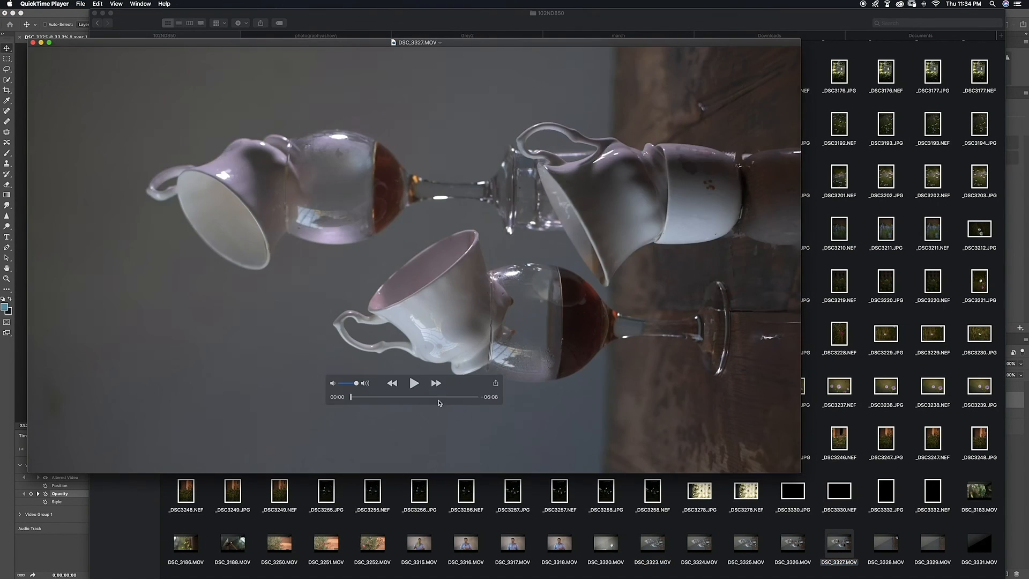
{"action": "key", "text": "super+w"}
{"action": "left_click", "coordinate": [59, 332]}
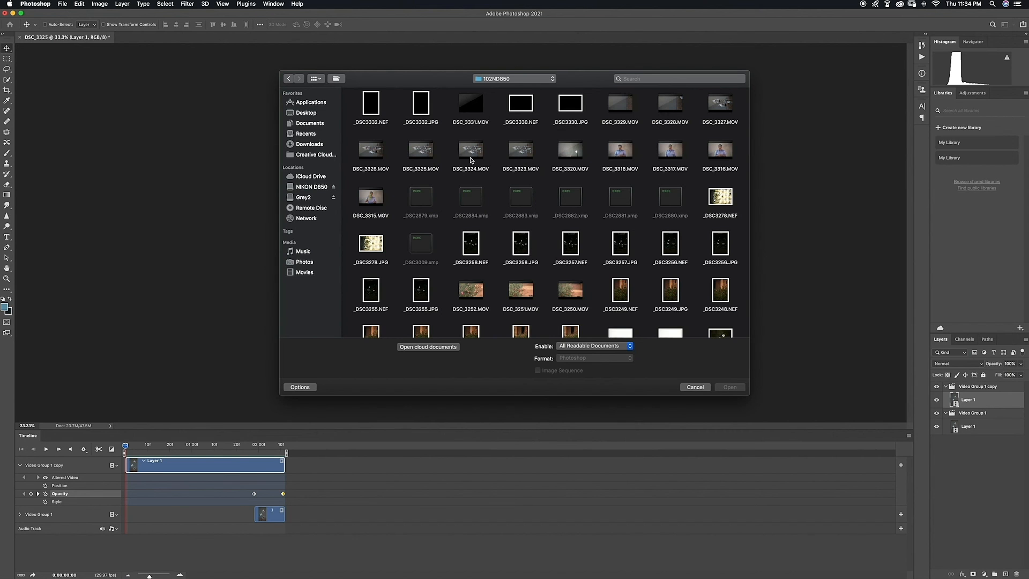
{"action": "double_click", "coordinate": [712, 119]}
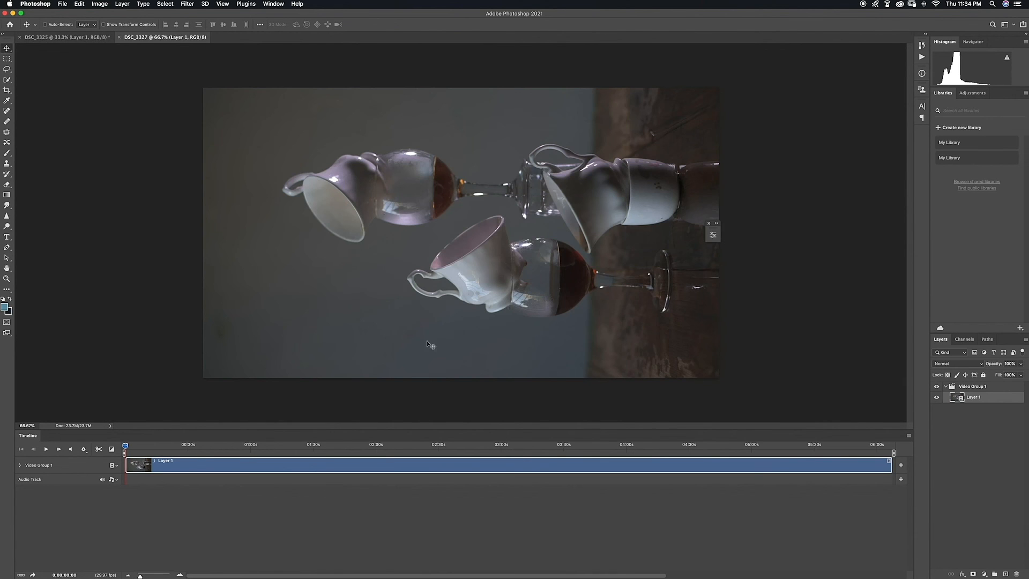
Rotate the DSC_3327 canvas 90° clockwise, converting the video layer to a smart object, and move the playhead to 0;03;43;14.
{"action": "left_click", "coordinate": [100, 3]}
{"action": "left_click", "coordinate": [219, 97]}
{"action": "left_click", "coordinate": [574, 186]}
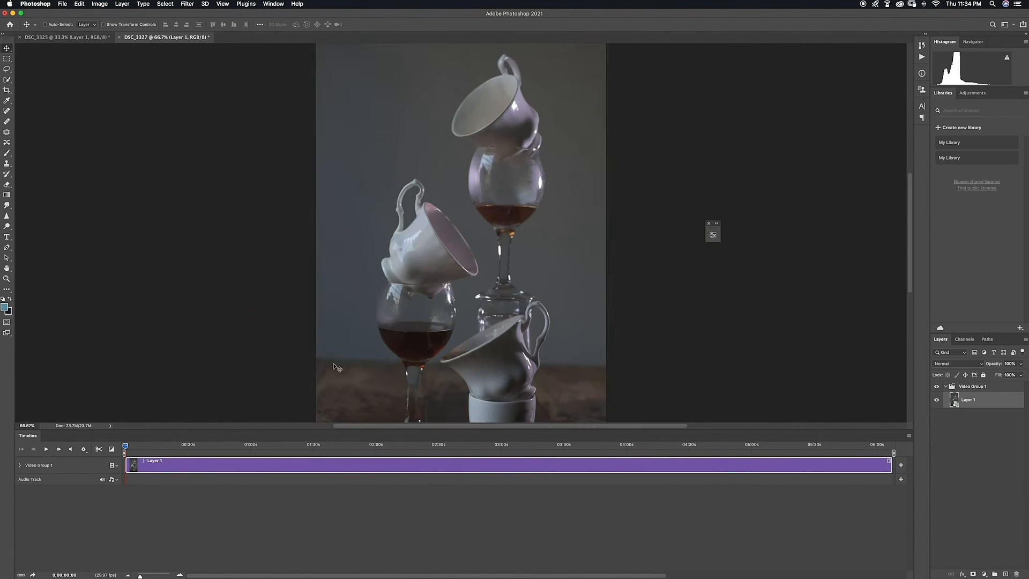
{"action": "left_click_drag", "start_coordinate": [125, 446], "coordinate": [605, 429]}
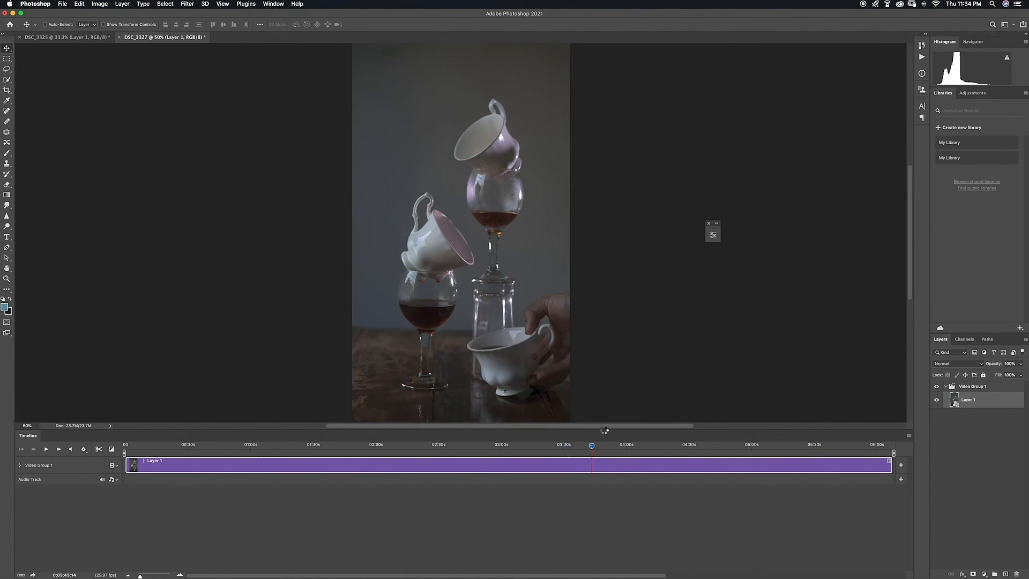
Flatten DSC_3327 at the frame showing the hanging pocket watch, discarding the animation, and copy the whole image.
{"action": "left_click_drag", "start_coordinate": [487, 434], "coordinate": [306, 446]}
{"action": "key", "text": "super+minus"}
{"action": "left_click", "coordinate": [122, 4]}
{"action": "left_click", "coordinate": [149, 317]}
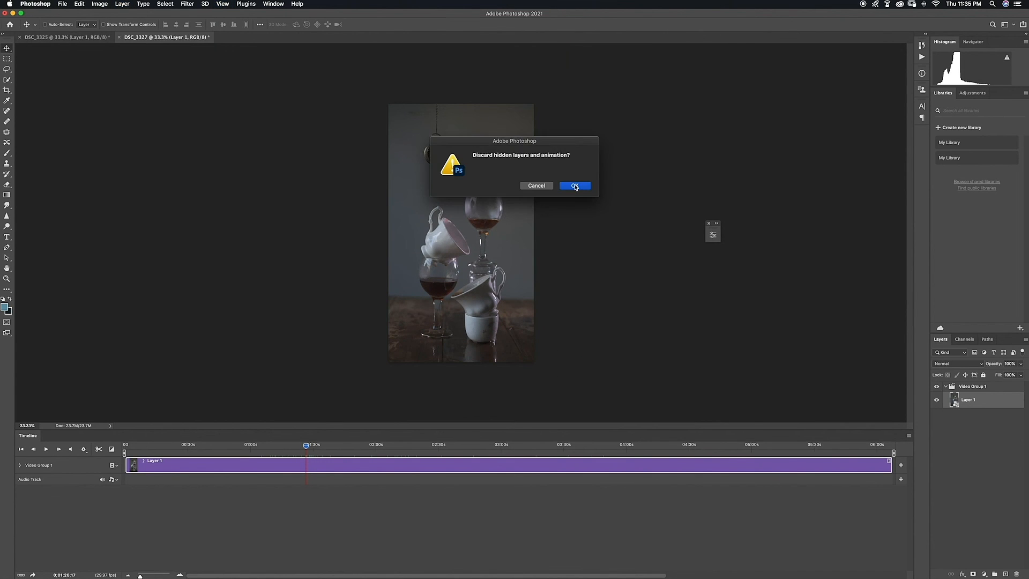
{"action": "left_click", "coordinate": [575, 186]}
{"action": "key", "text": "super+a"}
{"action": "key", "text": "super+c"}
Paste the watch still as a layer above all video groups in DSC_3325 and trim its clip to the loop's end.
{"action": "left_click", "coordinate": [89, 37]}
{"action": "left_click", "coordinate": [978, 386]}
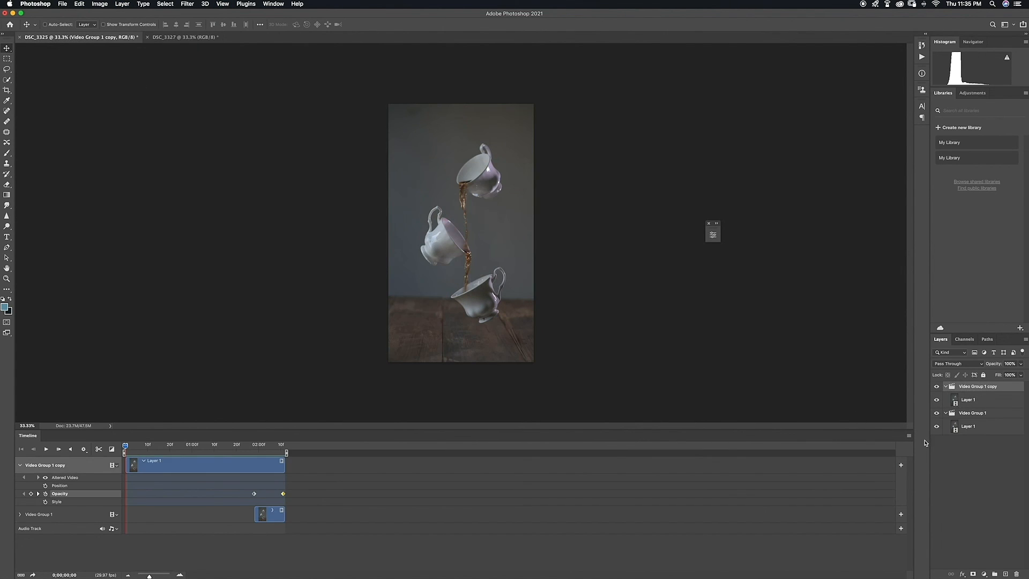
{"action": "key", "text": "super+v"}
{"action": "left_click_drag", "start_coordinate": [980, 401], "coordinate": [979, 384]}
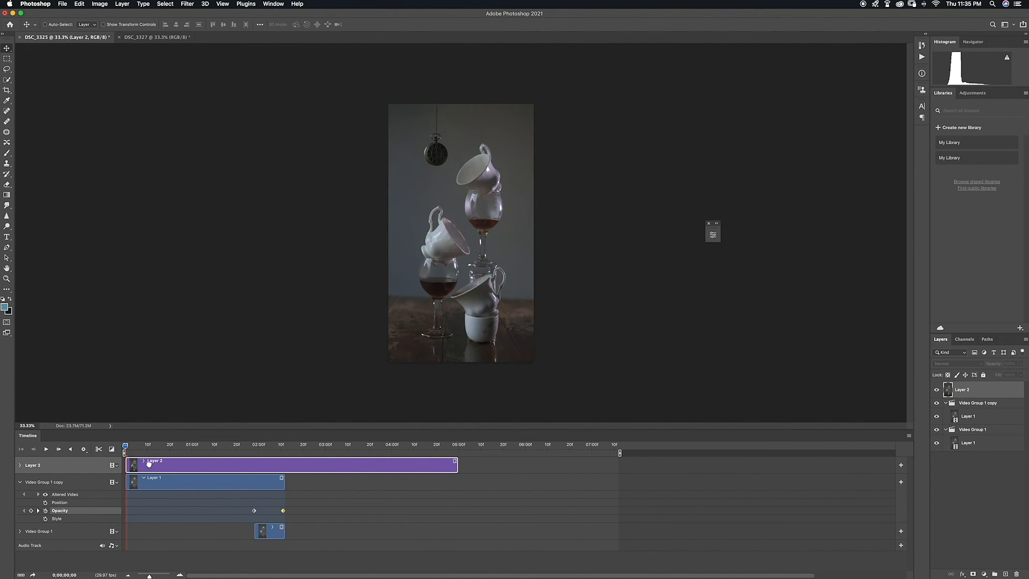
{"action": "left_click_drag", "start_coordinate": [405, 464], "coordinate": [284, 465]}
Hide the pasted still with a black mask and paint the hanging pocket watch back in with a large white brush.
{"action": "left_click", "coordinate": [974, 574]}
{"action": "key", "text": "super+i"}
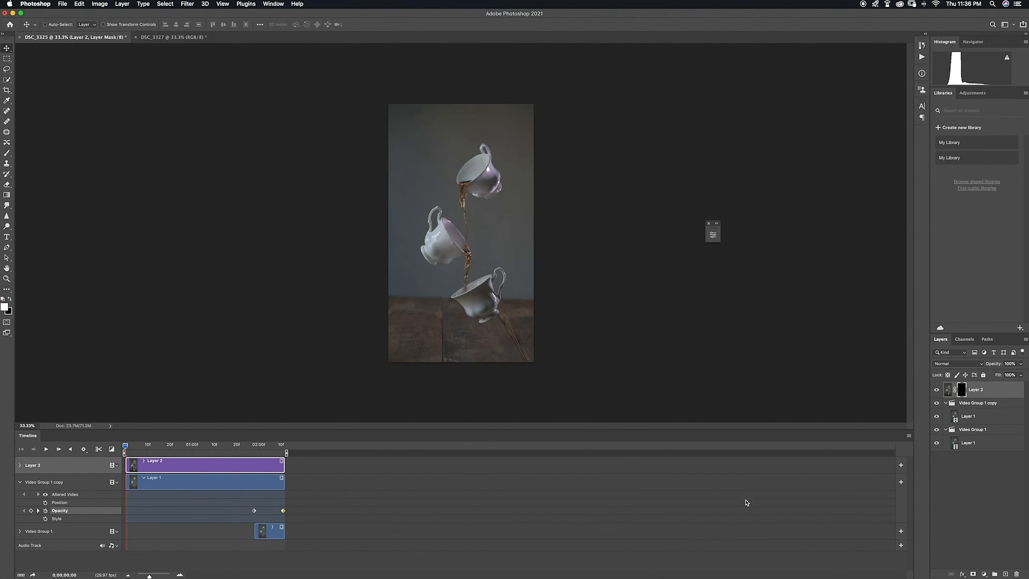
{"action": "key", "text": "b"}
{"action": "key", "text": "super+equal"}
{"action": "key", "text": "super+equal"}
{"action": "key", "text": "bracketright"}
{"action": "key", "text": "bracketright"}
{"action": "key", "text": "bracketright"}
{"action": "key", "text": "bracketright"}
{"action": "key", "text": "bracketright"}
{"action": "key", "text": "bracketright"}
{"action": "key", "text": "bracketright"}
{"action": "key", "text": "bracketright"}
{"action": "scroll", "coordinate": [410, 130], "scroll_direction": "up", "scroll_amount": 5}
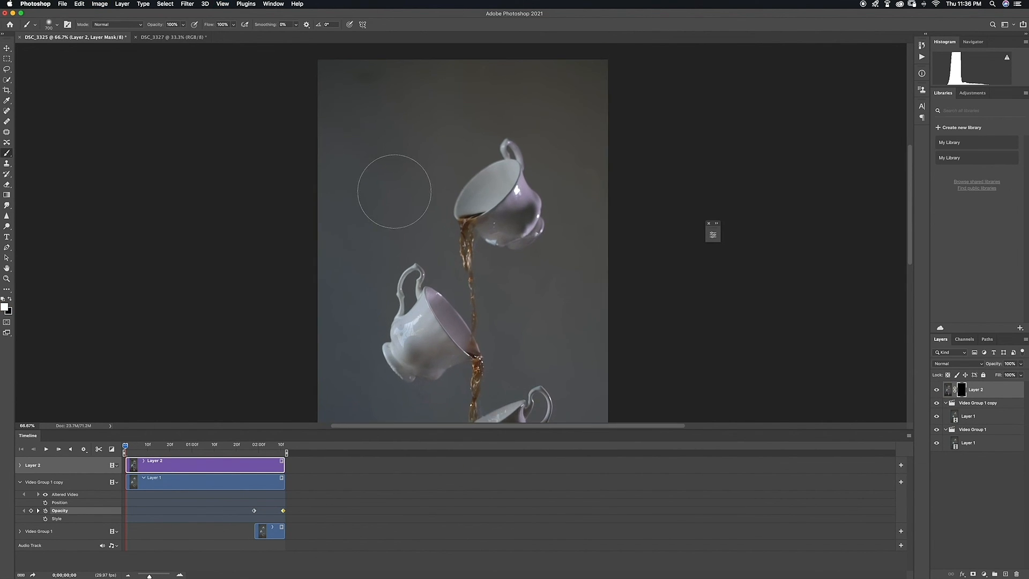
{"action": "mouse_move", "coordinate": [397, 186]}
{"action": "left_mouse_down"}
{"action": "mouse_move", "coordinate": [406, 152]}
{"action": "mouse_move", "coordinate": [398, 102]}
{"action": "left_mouse_up"}
{"action": "key", "text": "super+minus"}
{"action": "key", "text": "super+minus"}
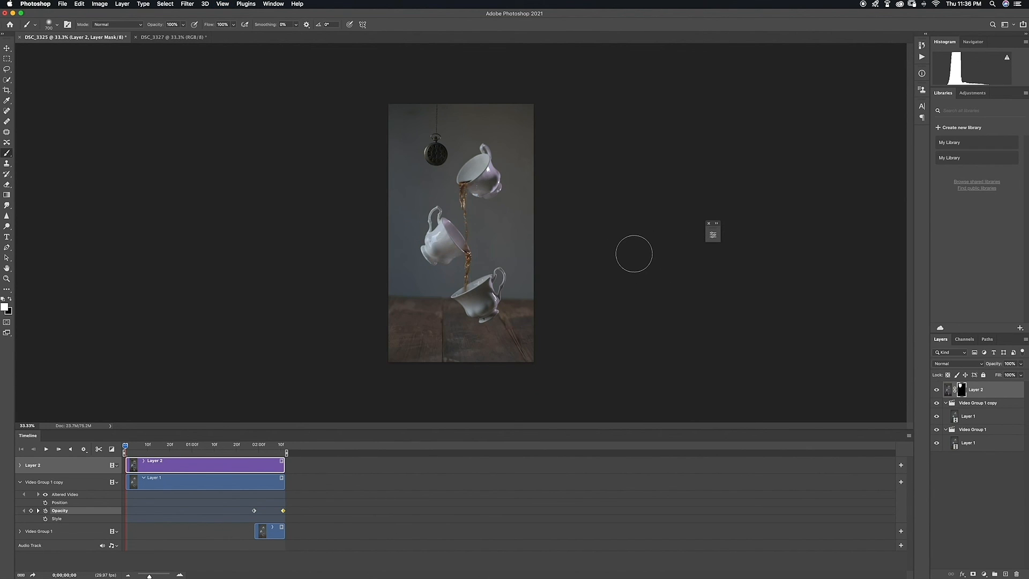
Copy a flattened DSC_3327 frame with the faint gold watch into DSC_3325 as the top layer, trimming its clip to the loop's end.
{"action": "key", "text": "ctrl+Tab"}
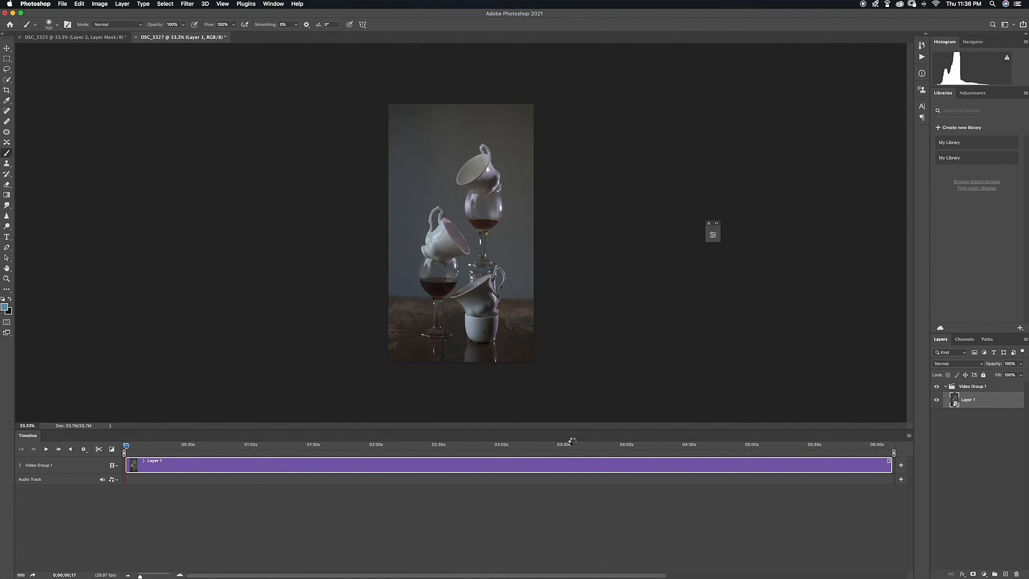
{"action": "left_click_drag", "start_coordinate": [572, 440], "coordinate": [405, 441]}
{"action": "left_click", "coordinate": [122, 4]}
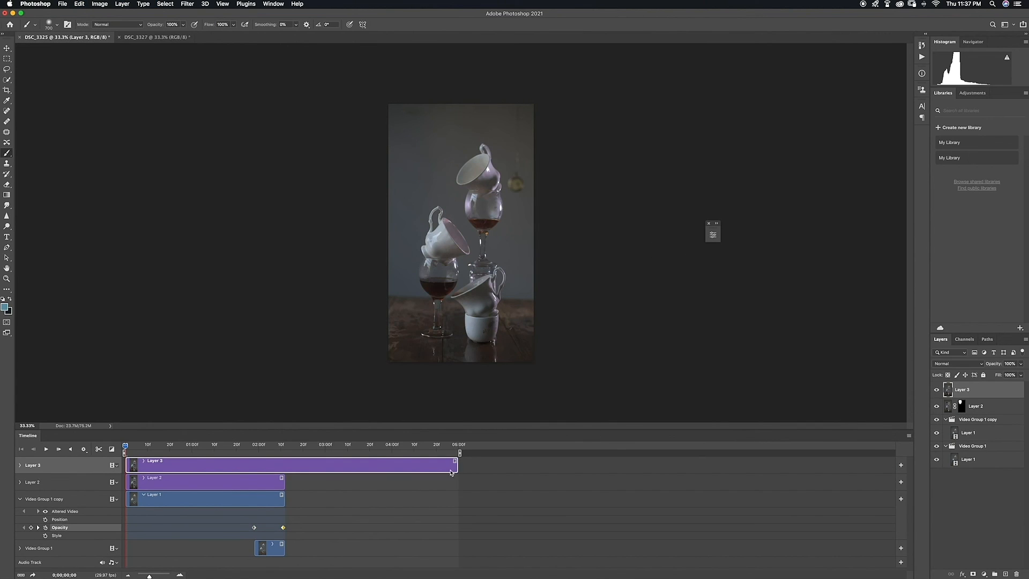
{"action": "left_click_drag", "start_coordinate": [457, 469], "coordinate": [284, 468]}
Reveal only the gold watch beside the upper cup through a black mask and brighten it with a clipped Curves adjustment.
{"action": "left_click", "coordinate": [973, 575]}
{"action": "key", "text": "super+i"}
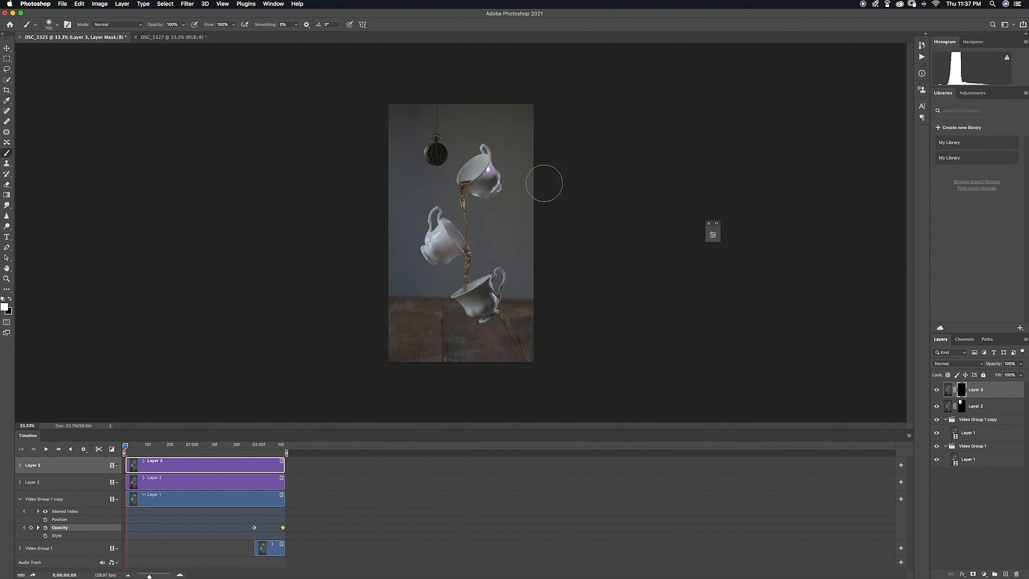
{"action": "left_click", "coordinate": [985, 574]}
{"action": "left_click", "coordinate": [975, 455]}
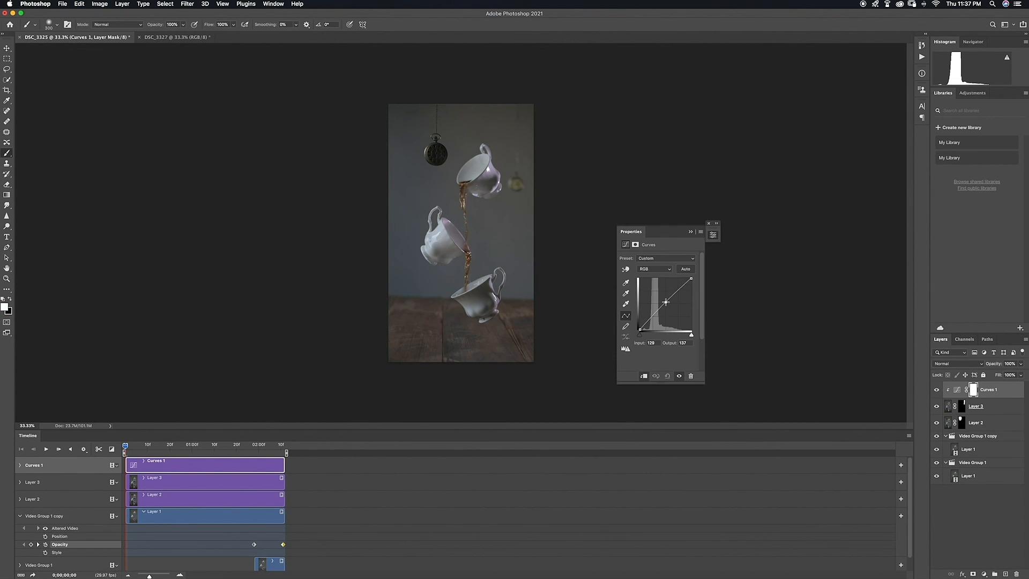
{"action": "left_click", "coordinate": [691, 232]}
{"action": "left_click", "coordinate": [177, 37]}
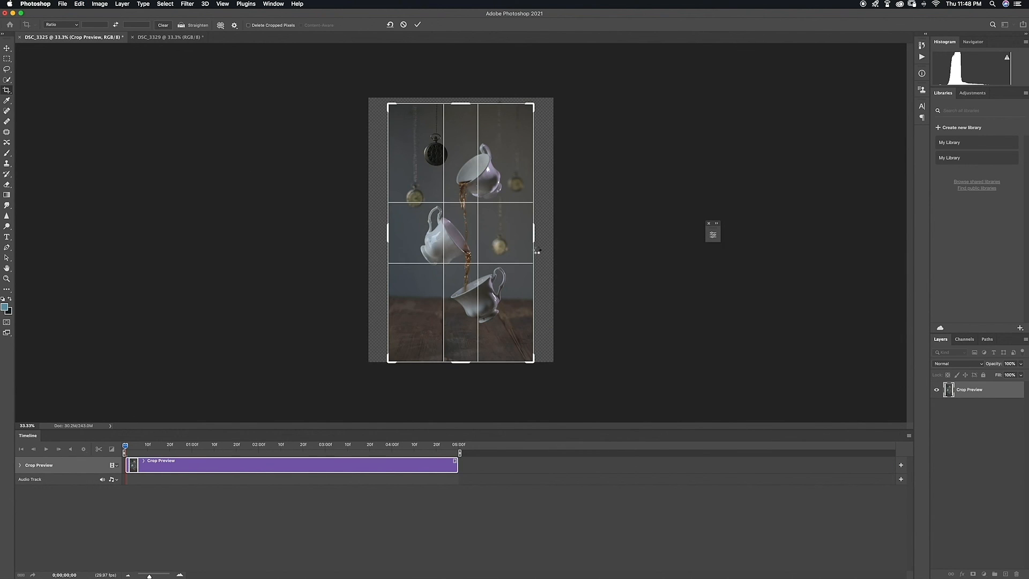
Apply the canvas crop and add a Brightness/Contrast adjustment with brightness 9 and contrast about 36, trimmed to the loop's end.
{"action": "key", "text": "Return"}
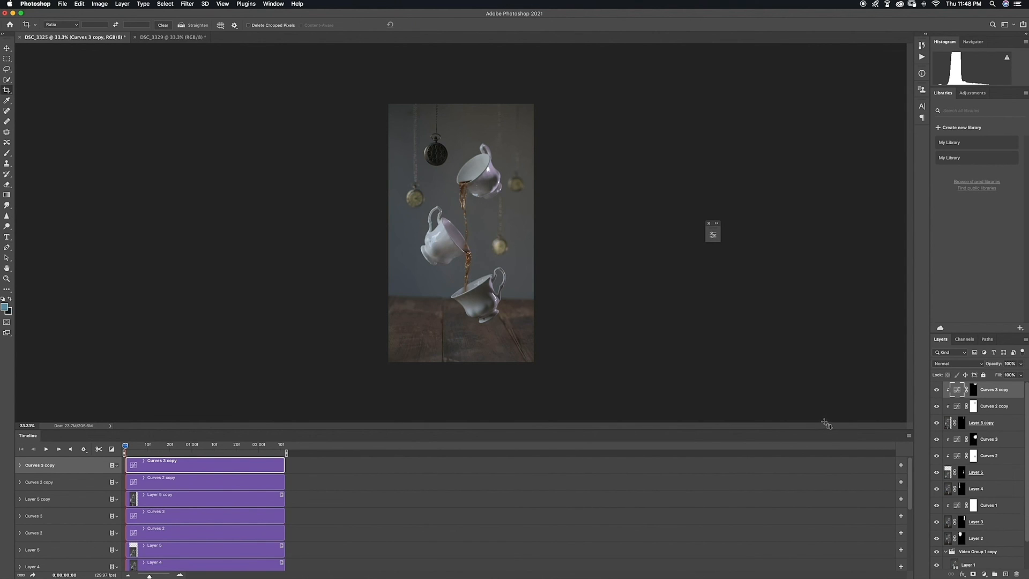
{"action": "left_click", "coordinate": [984, 575]}
{"action": "left_click", "coordinate": [992, 450]}
{"action": "mouse_move", "coordinate": [658, 296]}
{"action": "left_mouse_down"}
{"action": "mouse_move", "coordinate": [671, 296]}
{"action": "mouse_move", "coordinate": [659, 281]}
{"action": "left_mouse_up"}
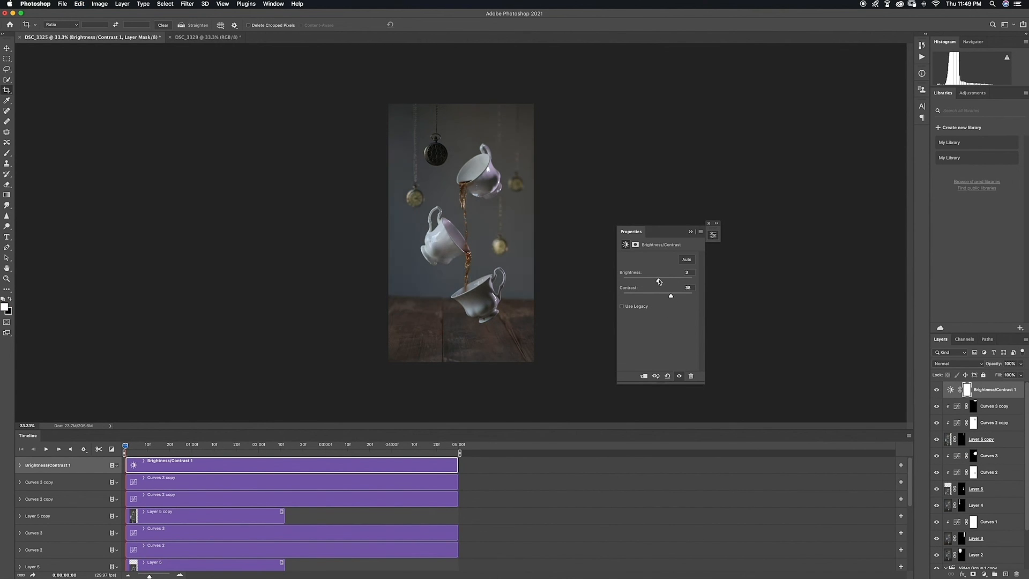
{"action": "left_click", "coordinate": [690, 232]}
{"action": "left_click_drag", "start_coordinate": [458, 465], "coordinate": [285, 465]}
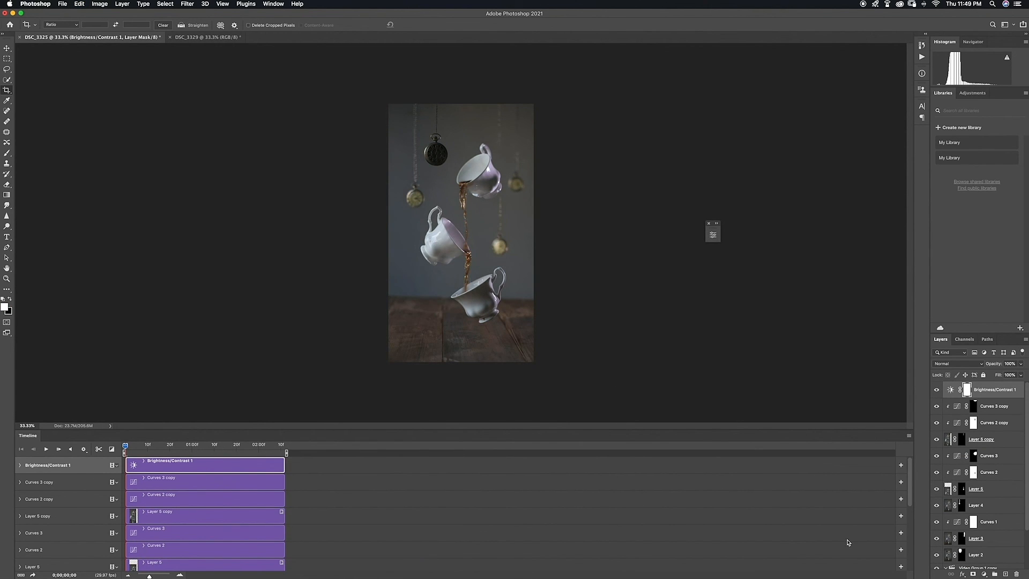
Add a Selective Color adjustment and a Color Balance adjustment shifting the midtones to about -6 cyan, -2 magenta and +2 blue.
{"action": "left_click", "coordinate": [984, 575]}
{"action": "left_click", "coordinate": [989, 560]}
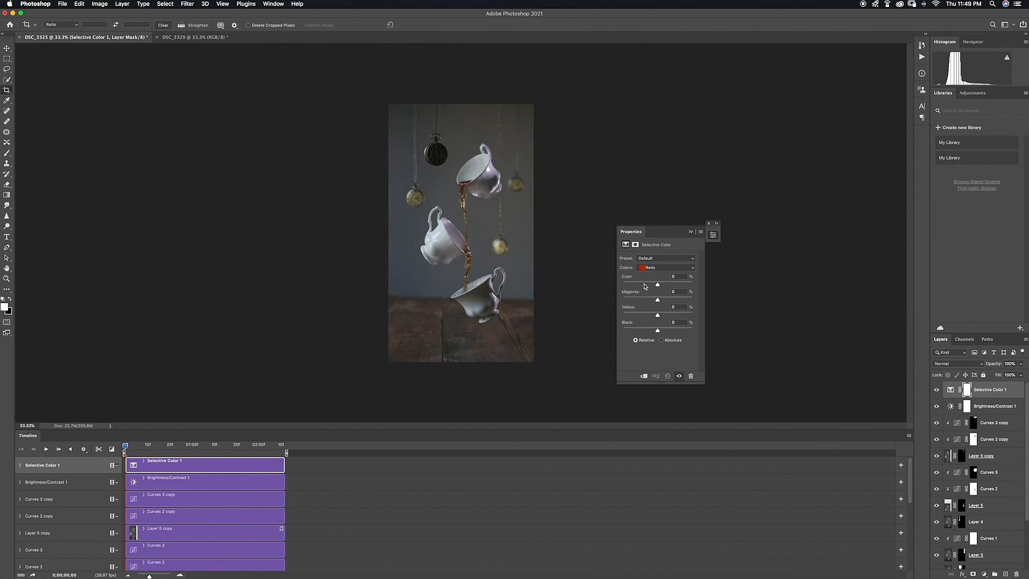
{"action": "left_click", "coordinate": [691, 231]}
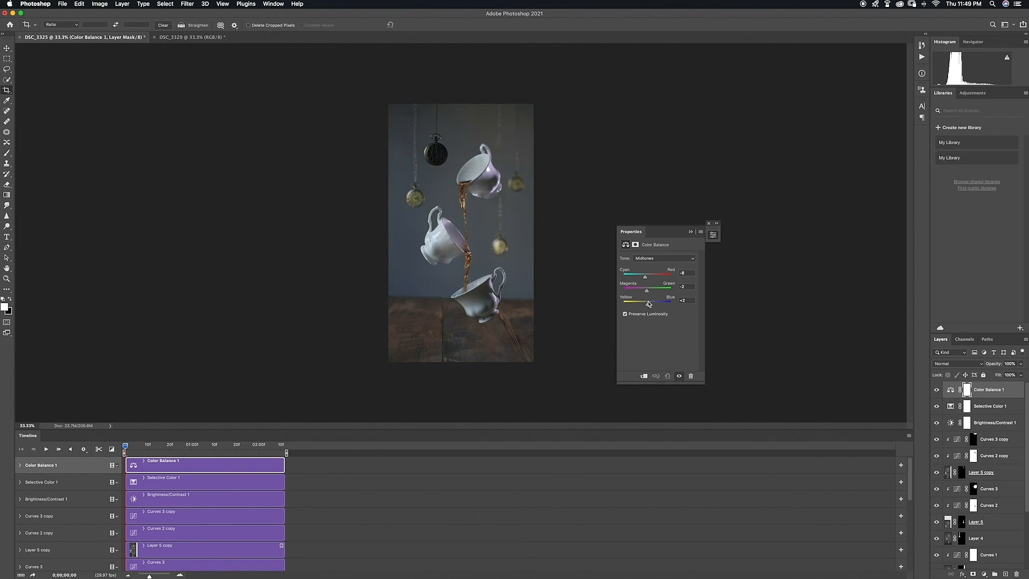
{"action": "left_click", "coordinate": [713, 235]}
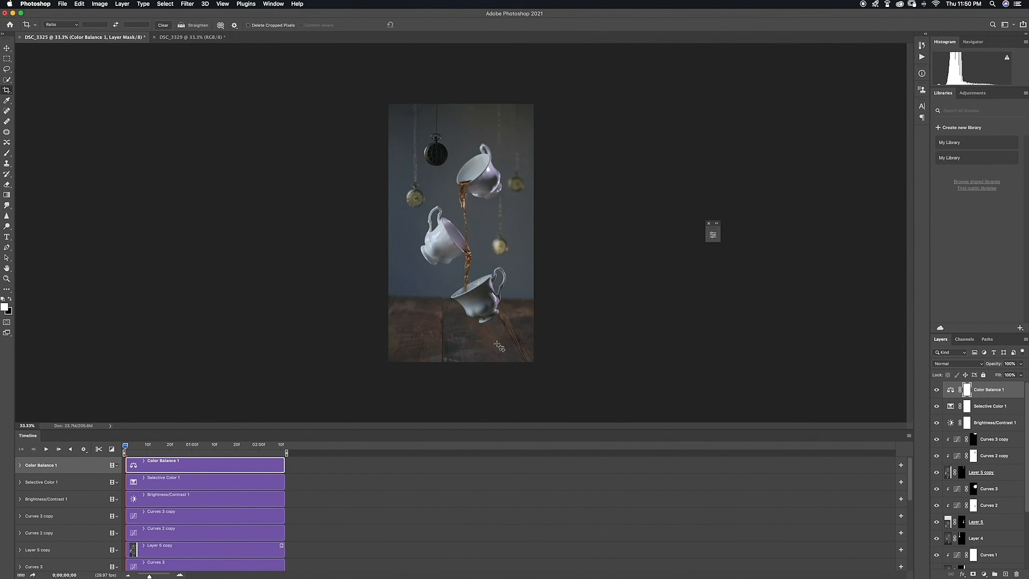
Add an empty layer above Color Balance 1 and trim its clip to the loop's end.
{"action": "left_click", "coordinate": [9, 52]}
{"action": "left_click", "coordinate": [1005, 574]}
{"action": "left_click_drag", "start_coordinate": [459, 465], "coordinate": [285, 465]}
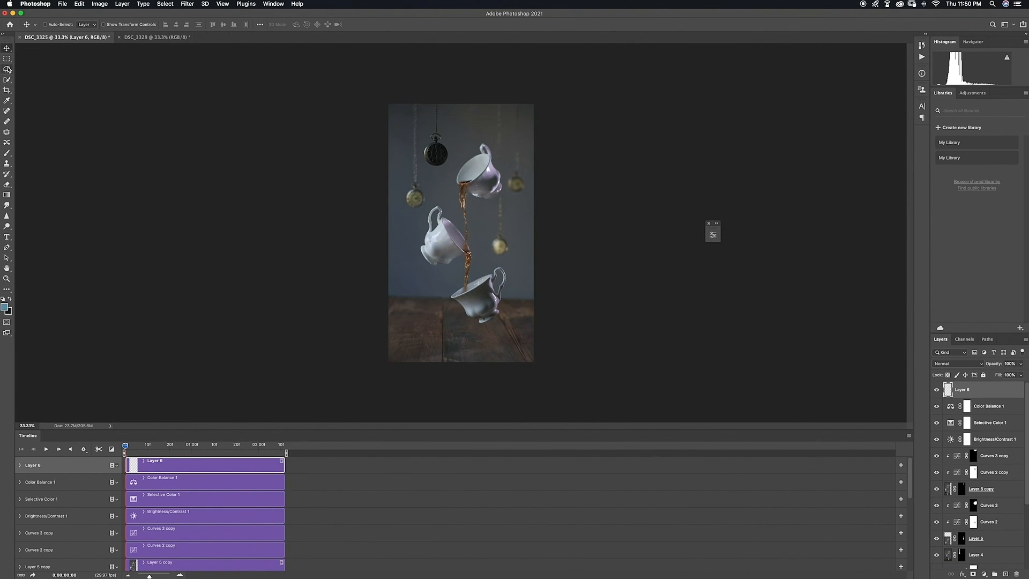
Draw a small flat elliptical selection on the table below the lowest cup.
{"action": "left_click", "coordinate": [8, 70]}
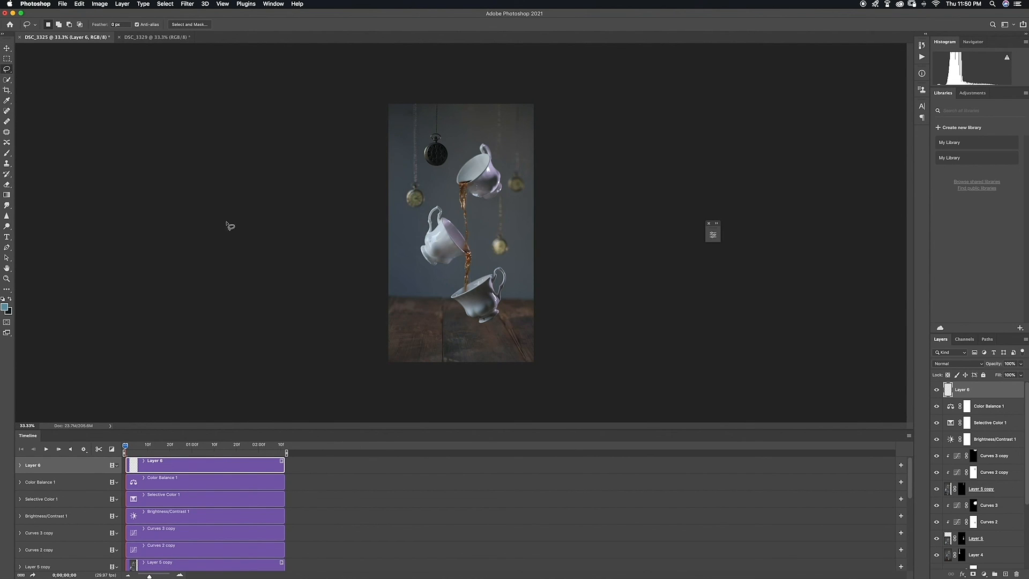
{"action": "left_click", "coordinate": [7, 58]}
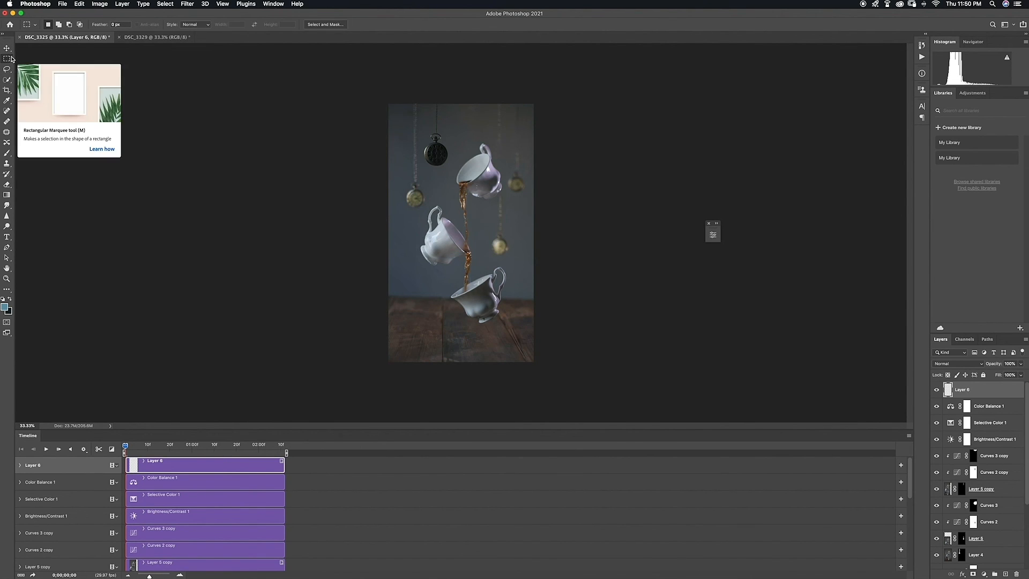
{"action": "left_click", "coordinate": [7, 58]}
{"action": "left_click", "coordinate": [38, 65]}
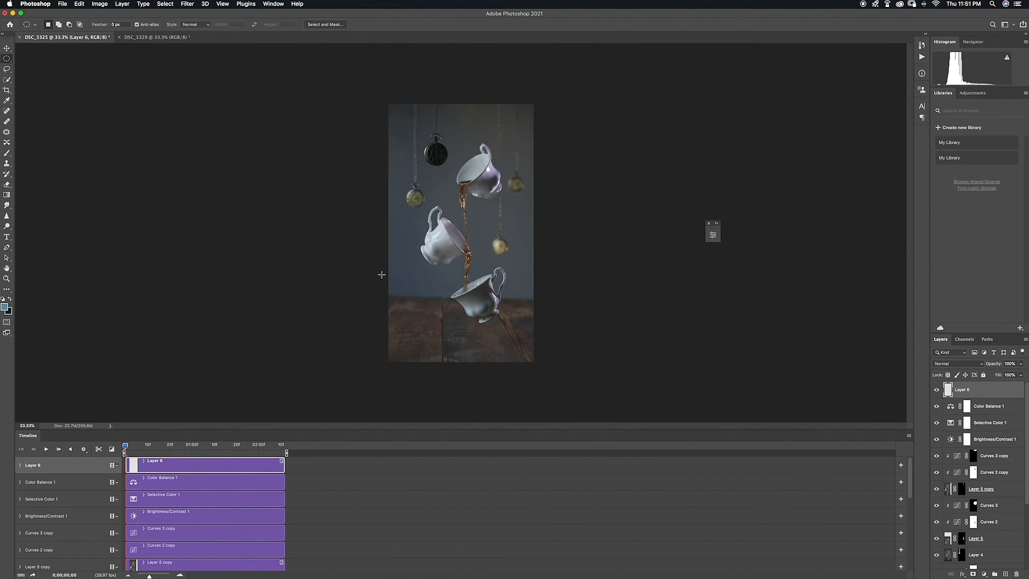
{"action": "left_click_drag", "start_coordinate": [476, 334], "coordinate": [505, 344]}
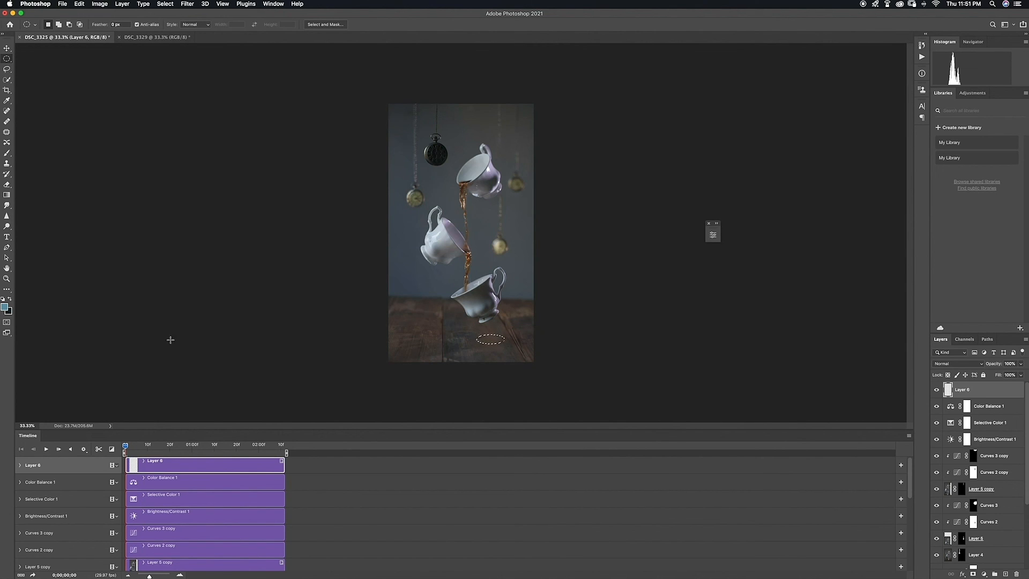
Fill the elliptical selection with gray #666666 and deselect it.
{"action": "left_click", "coordinate": [5, 308]}
{"action": "left_click", "coordinate": [744, 232]}
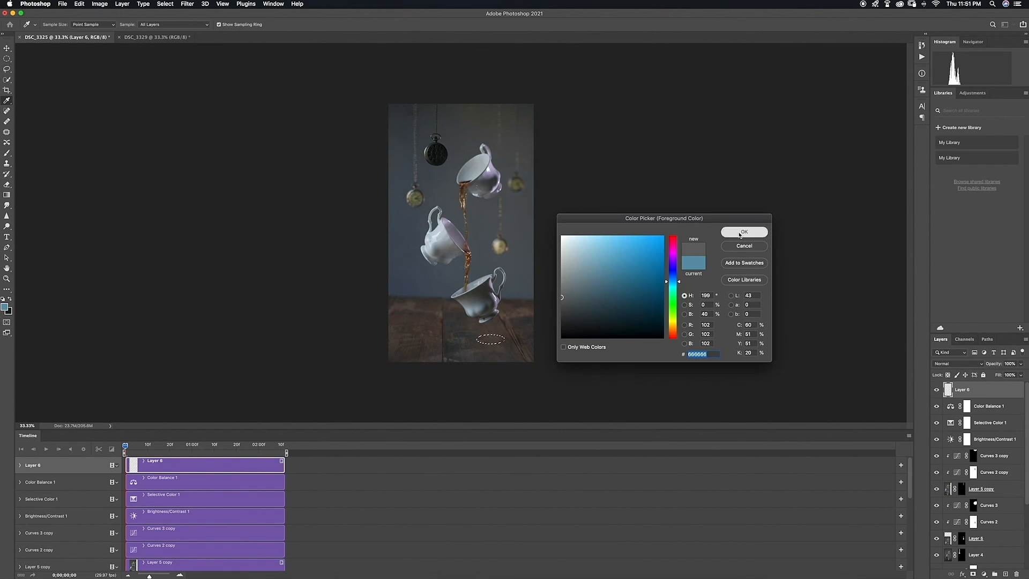
{"action": "key", "text": "alt+BackSpace"}
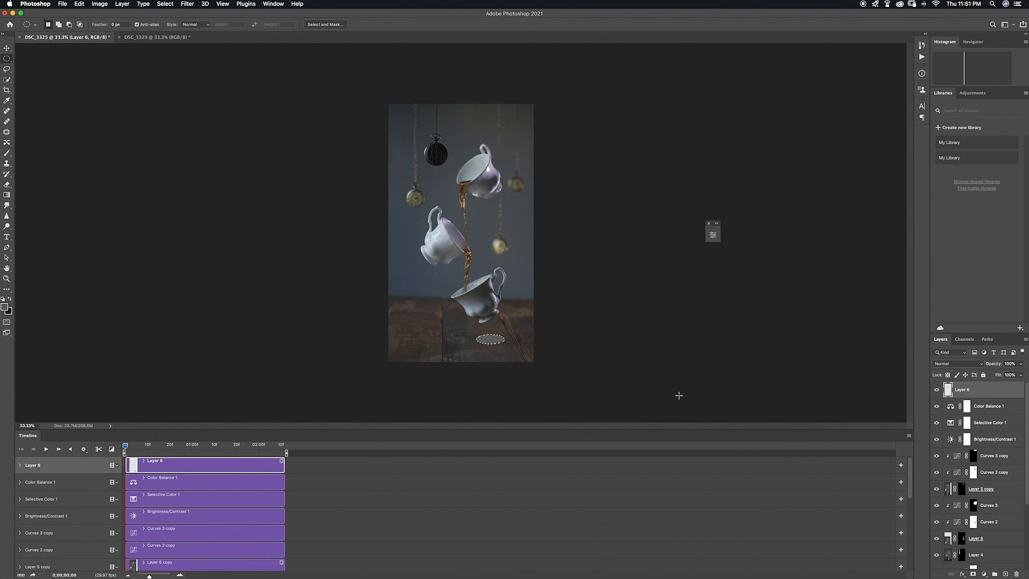
{"action": "key", "text": "super+d"}
Set the gray ellipse layer's blend mode to Overlay.
{"action": "left_click", "coordinate": [957, 364]}
{"action": "left_click", "coordinate": [957, 365]}
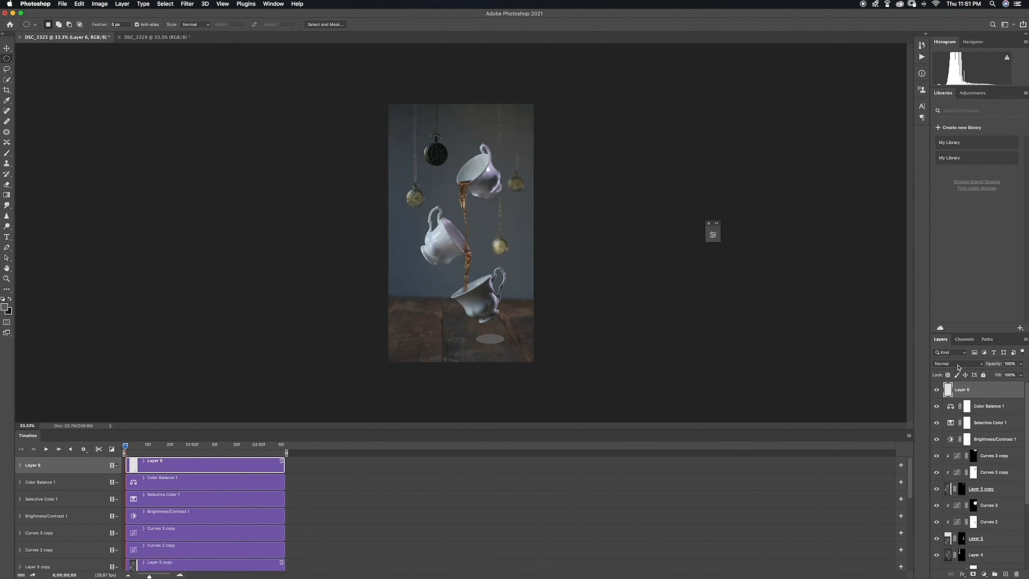
{"action": "left_click", "coordinate": [957, 364]}
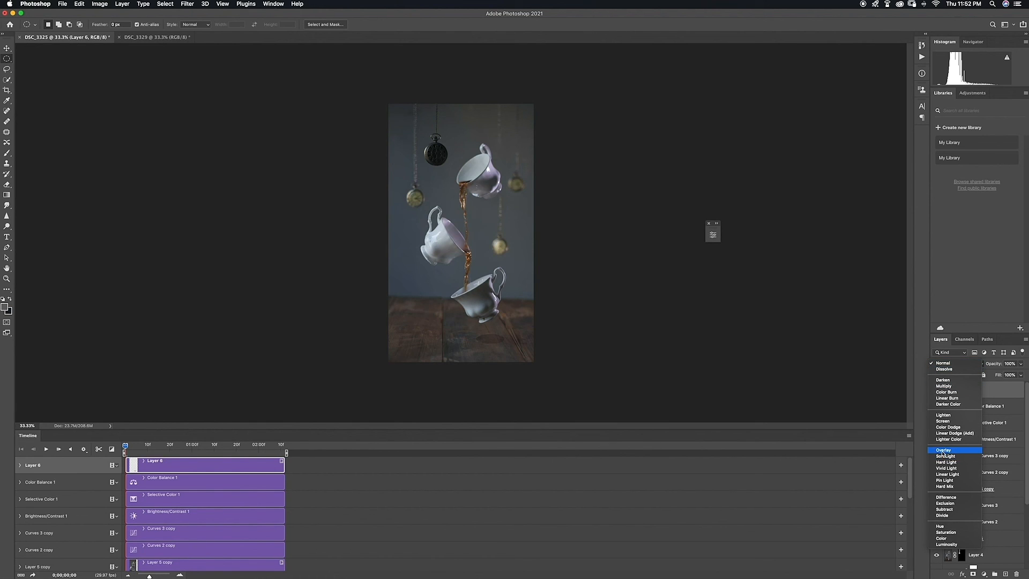
{"action": "left_click", "coordinate": [944, 451]}
Soften the gray ellipse with a Gaussian Blur and lower its layer opacity to 92%.
{"action": "left_click", "coordinate": [187, 4]}
{"action": "left_click", "coordinate": [314, 146]}
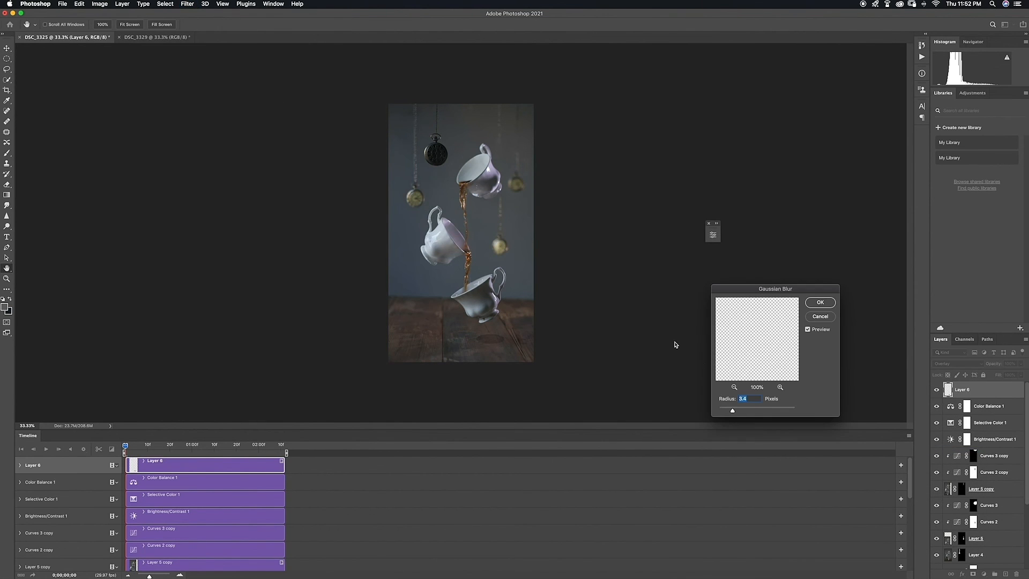
{"action": "left_click_drag", "start_coordinate": [744, 410], "coordinate": [757, 414]}
{"action": "left_click", "coordinate": [820, 303]}
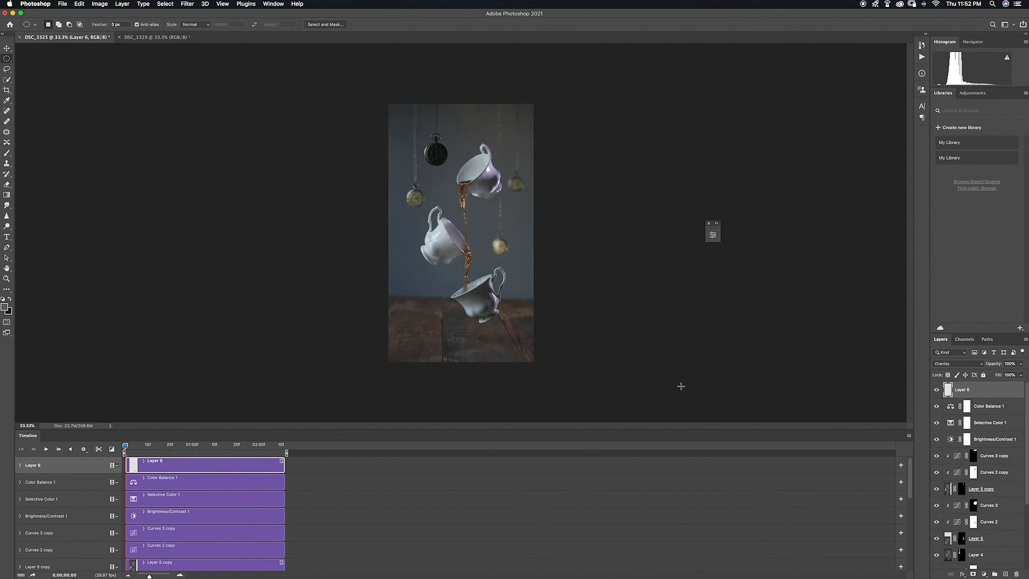
{"action": "left_click_drag", "start_coordinate": [1021, 367], "coordinate": [995, 393]}
Resize the image to 1080 x 1920 px, converting the video layers to smart objects.
{"action": "left_click", "coordinate": [106, 5]}
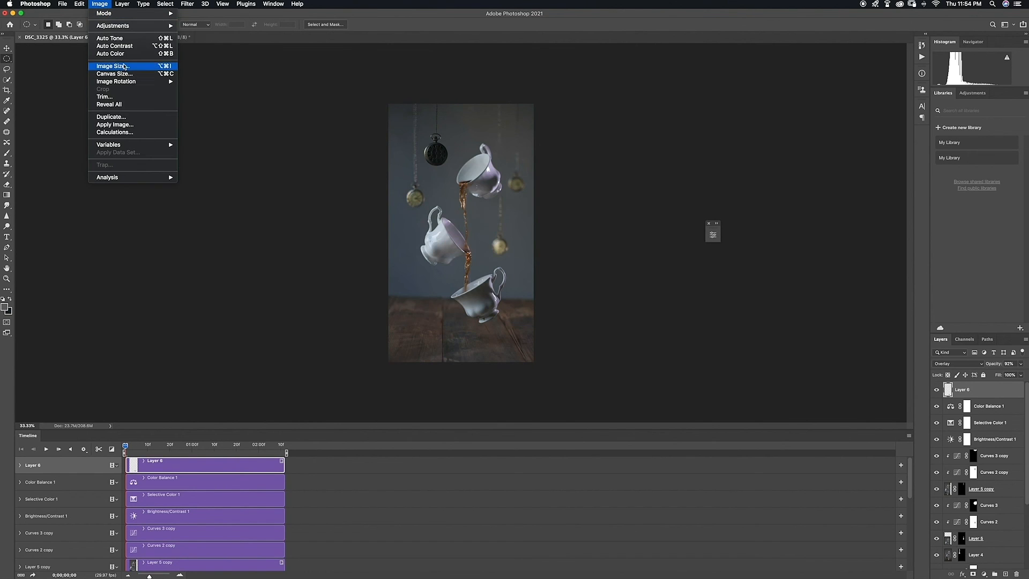
{"action": "left_click", "coordinate": [123, 66]}
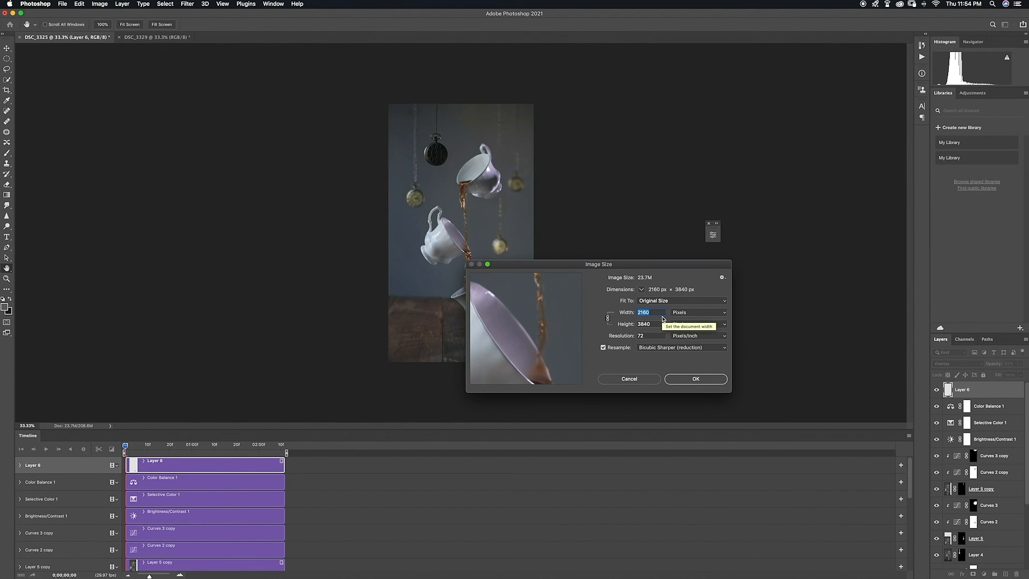
{"action": "type", "text": "1080"}
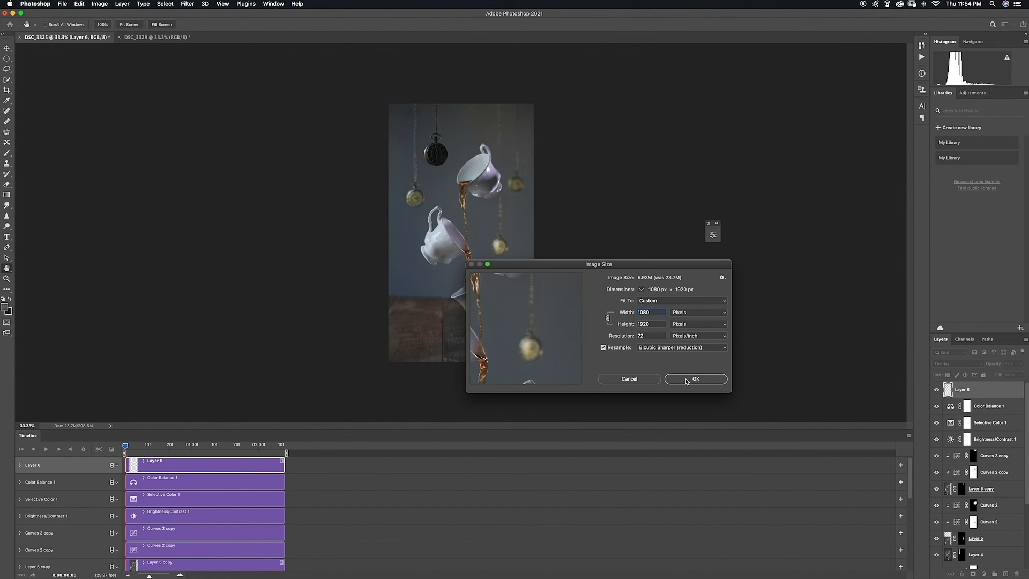
{"action": "left_click", "coordinate": [686, 380]}
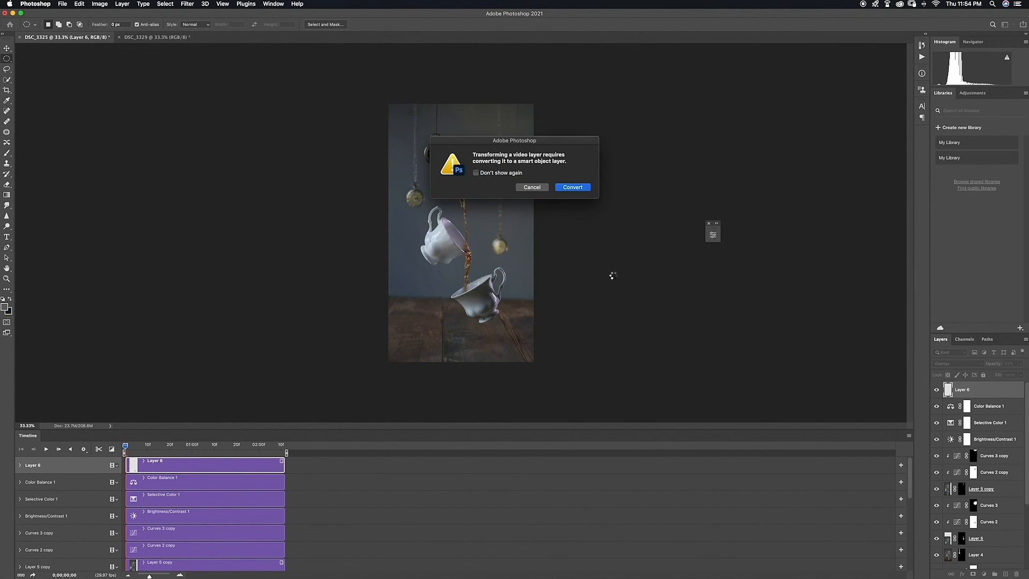
{"action": "key", "text": "Return"}
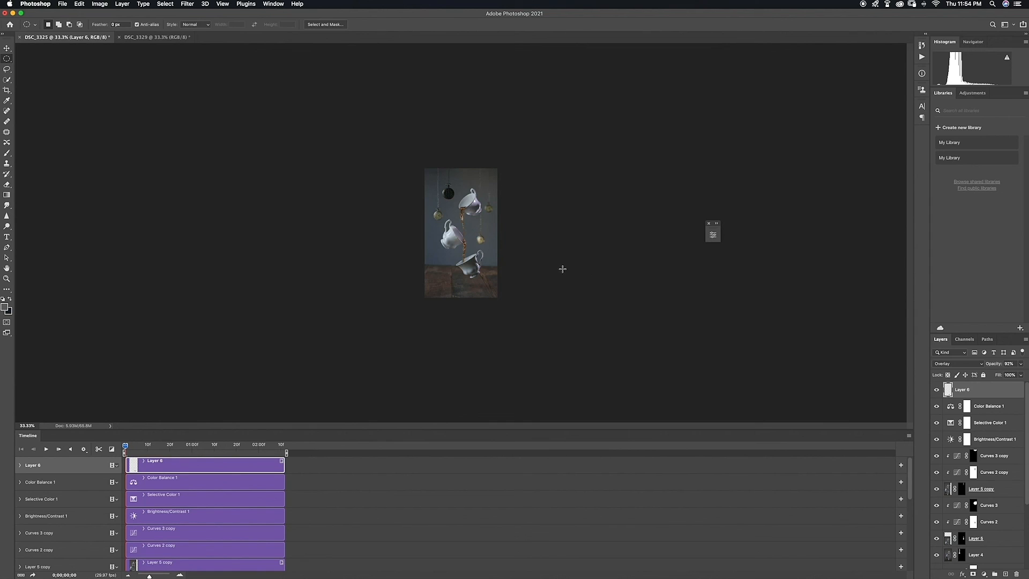
Render the work area as an H.264 video, DSC_3325.mp4, using the High Quality preset at document size.
{"action": "left_click", "coordinate": [63, 4]}
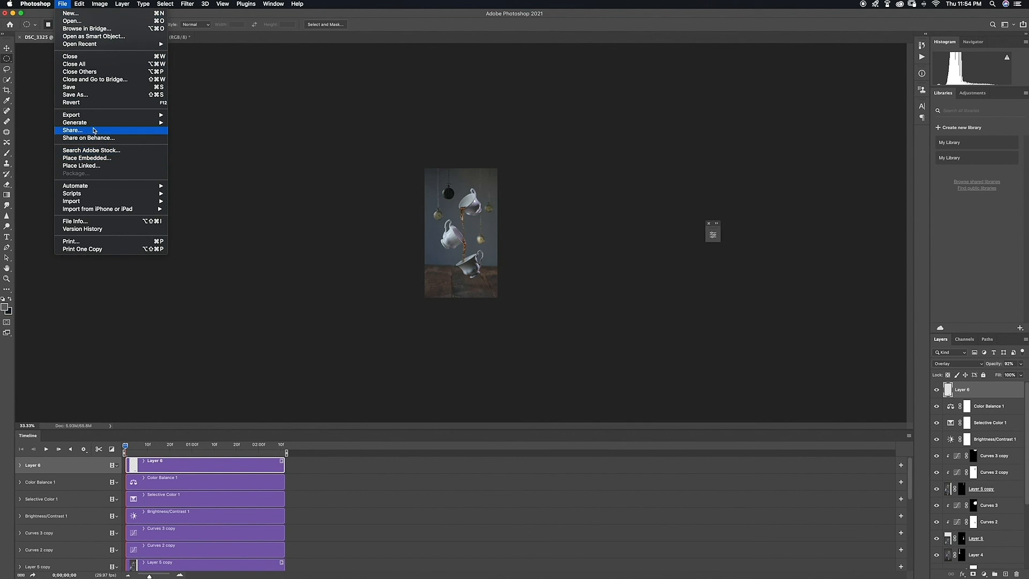
{"action": "mouse_move", "coordinate": [95, 115]}
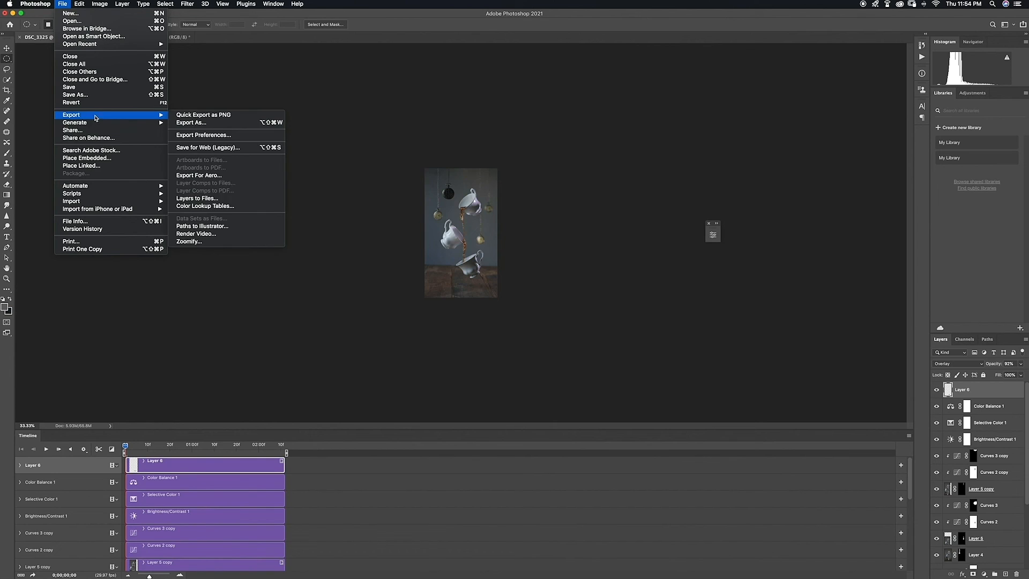
{"action": "left_click", "coordinate": [215, 234]}
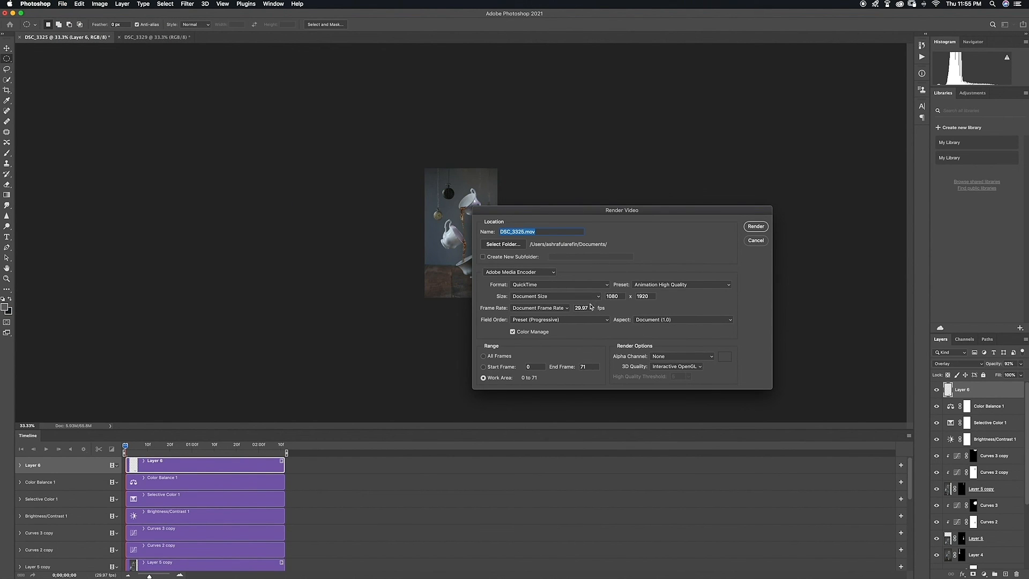
{"action": "left_click", "coordinate": [559, 286]}
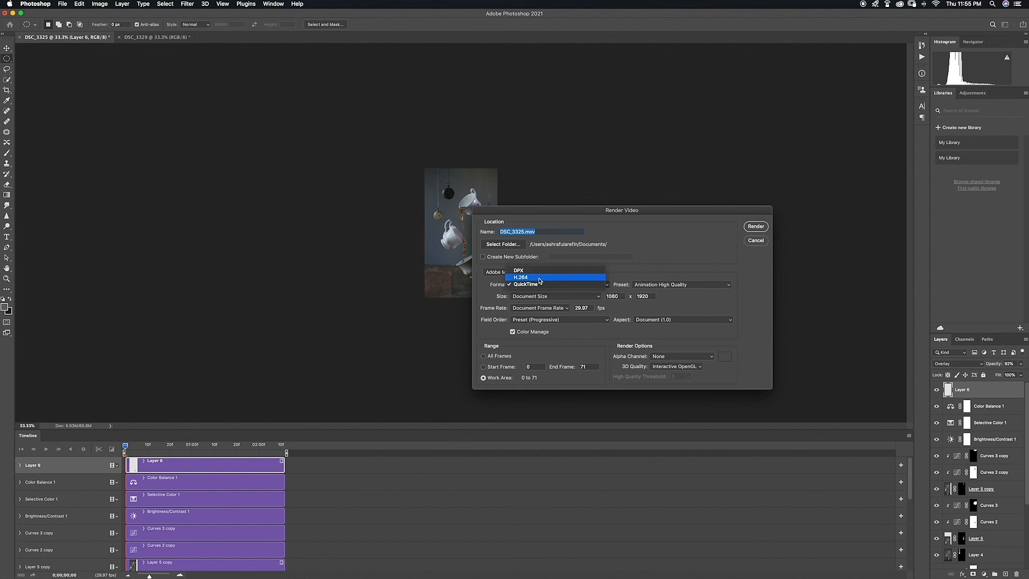
{"action": "left_click", "coordinate": [538, 277]}
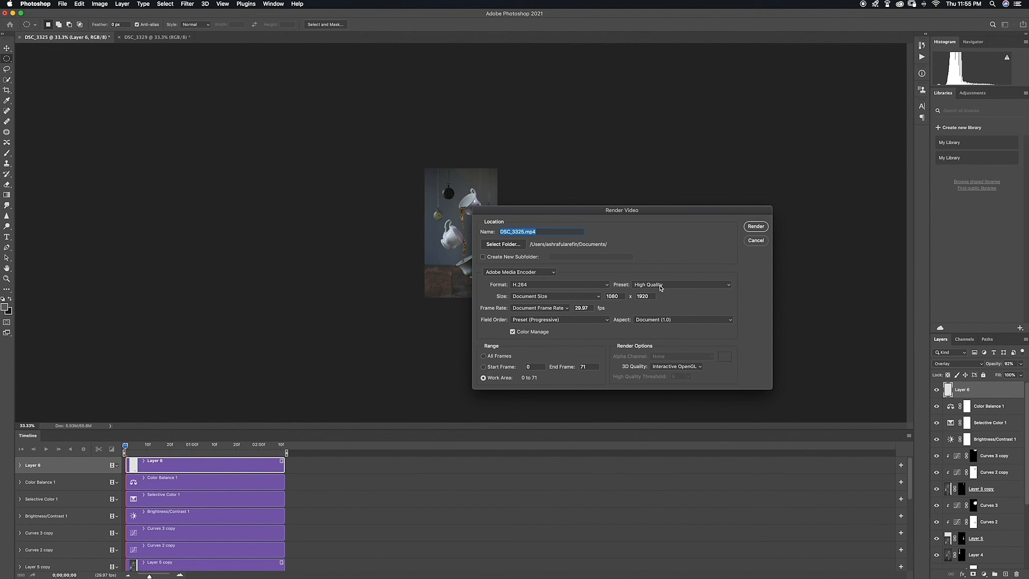
{"action": "left_click", "coordinate": [661, 286]}
{"action": "left_click", "coordinate": [661, 286]}
{"action": "key", "text": "Return"}
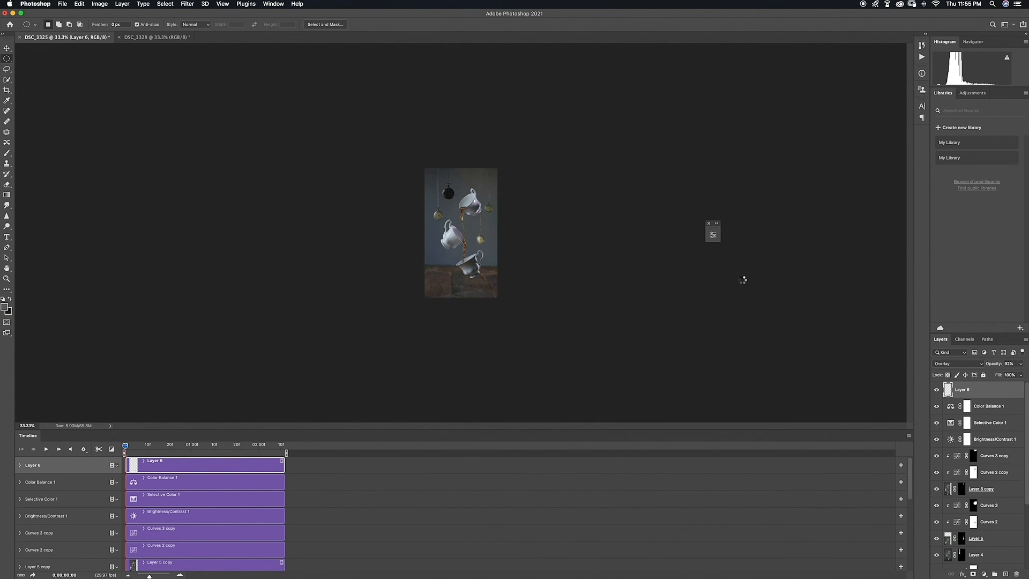